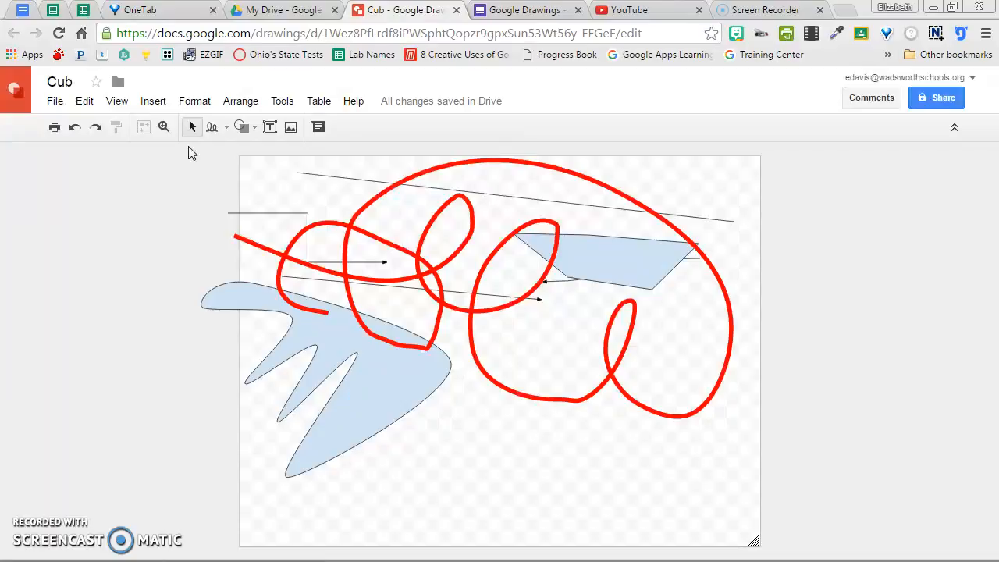
Delete all the existing lines, scribbles and filled shapes from the canvas
{"action": "mouse_move", "coordinate": [188, 146]}
{"action": "left_mouse_down"}
{"action": "mouse_move", "coordinate": [635, 335]}
{"action": "mouse_move", "coordinate": [826, 493]}
{"action": "left_mouse_up"}
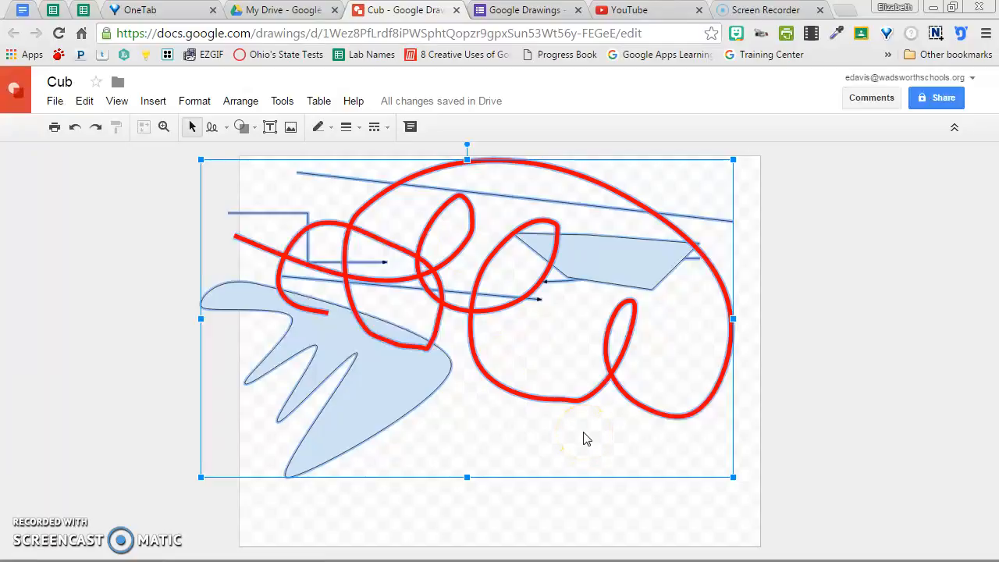
{"action": "key", "text": "Delete"}
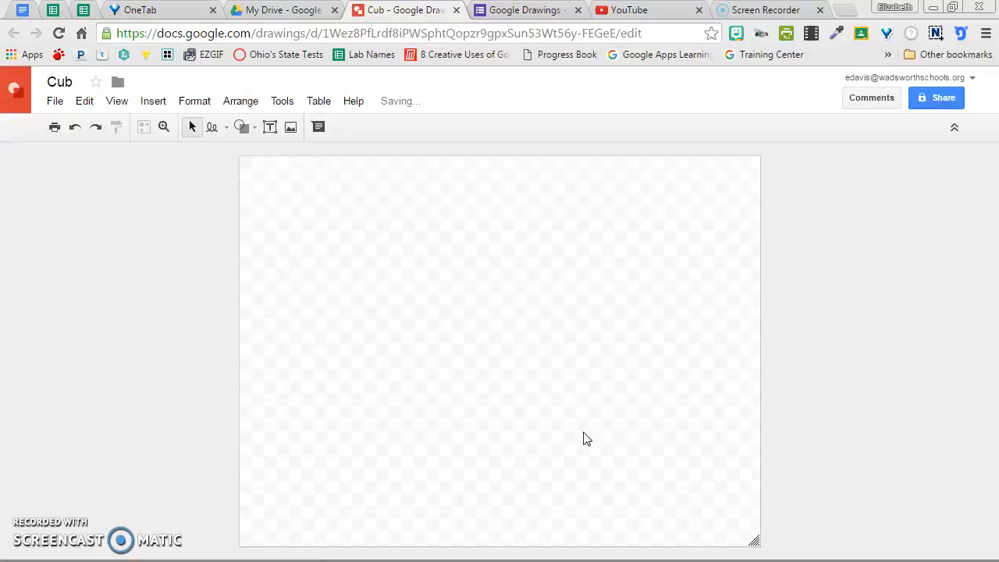
Browse the shape, arrow, callout and equation categories, and draw a wide ellipse across the upper part of the canvas
{"action": "left_click", "coordinate": [255, 133]}
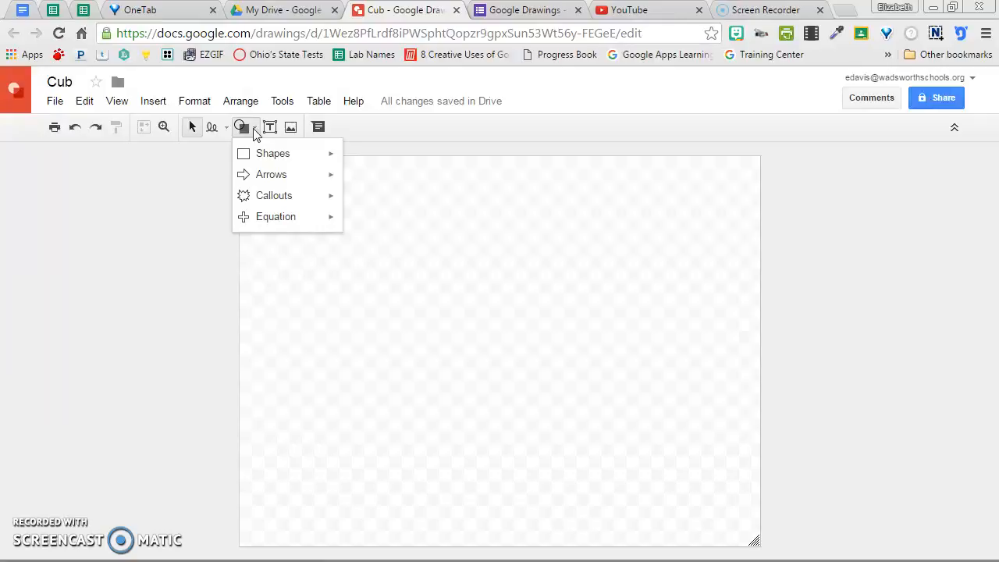
{"action": "left_click", "coordinate": [260, 160]}
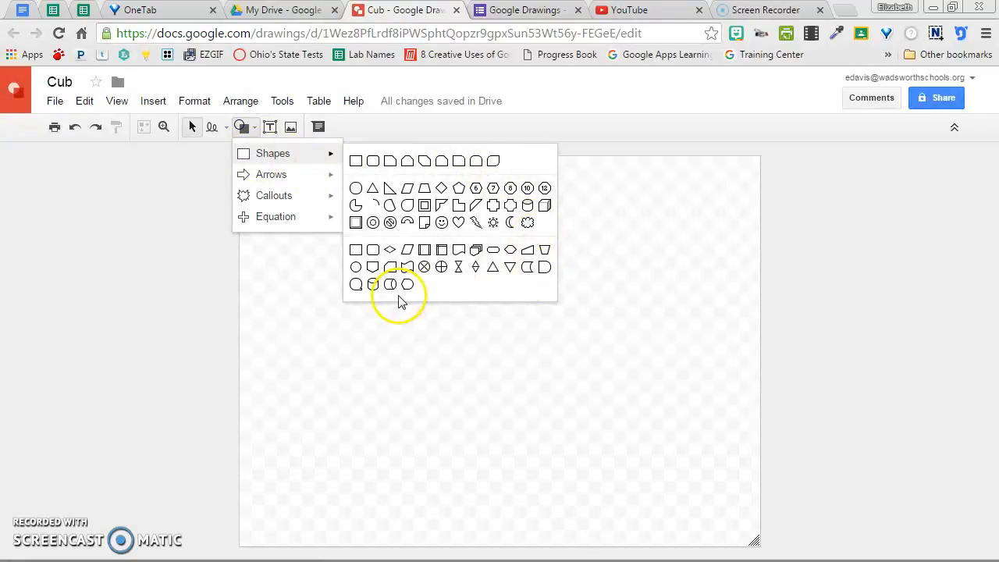
{"action": "mouse_move", "coordinate": [292, 178]}
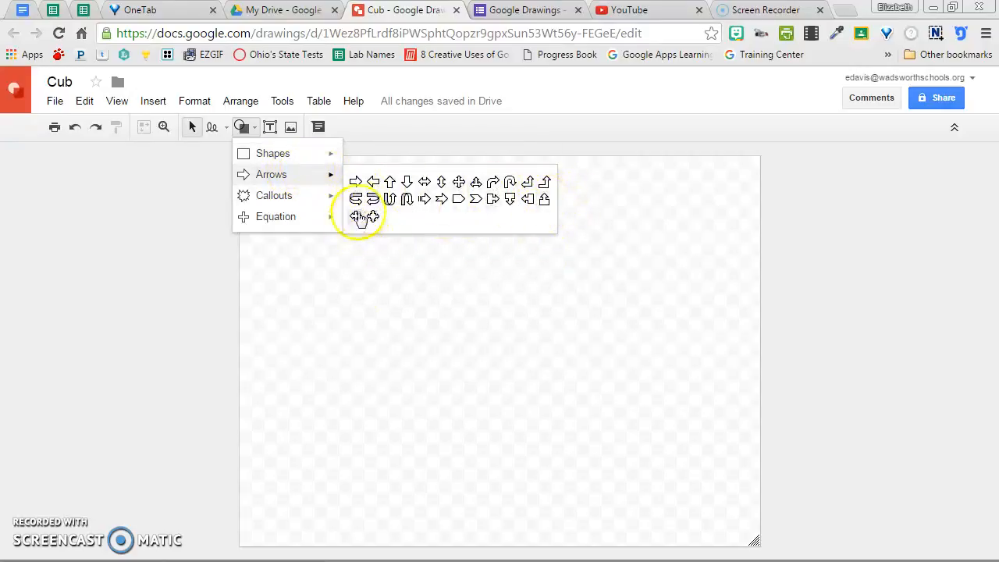
{"action": "mouse_move", "coordinate": [273, 199]}
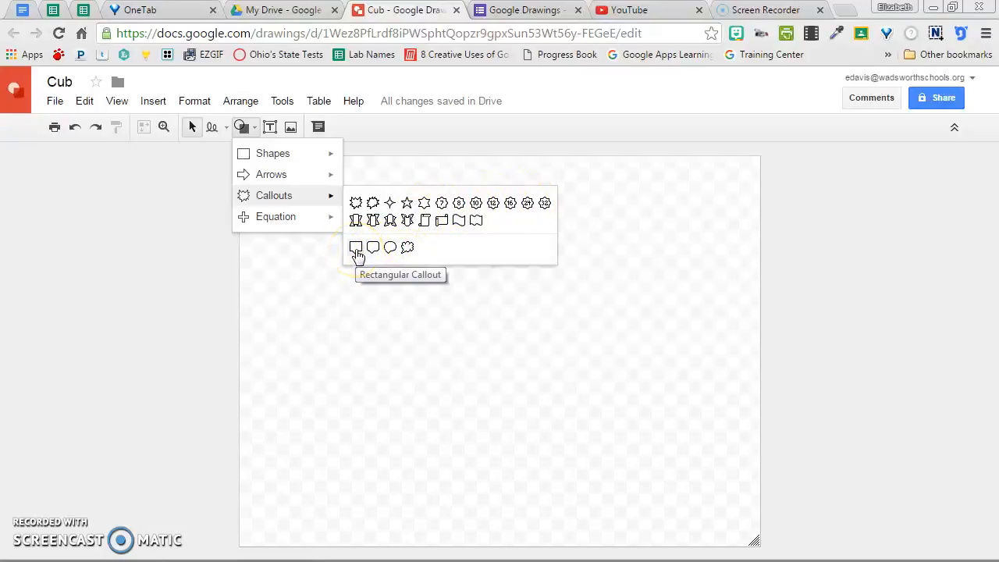
{"action": "mouse_move", "coordinate": [336, 226]}
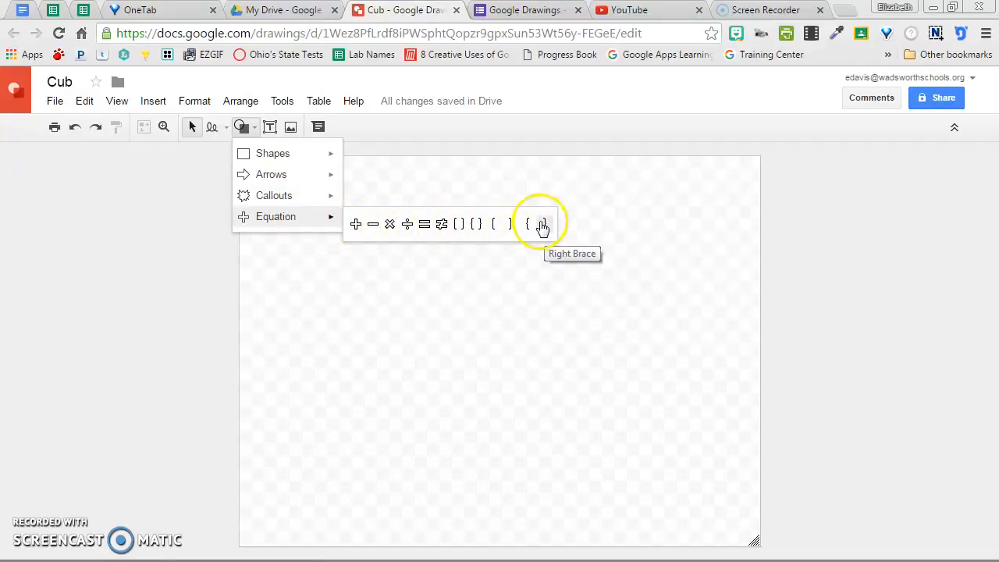
{"action": "mouse_move", "coordinate": [280, 159]}
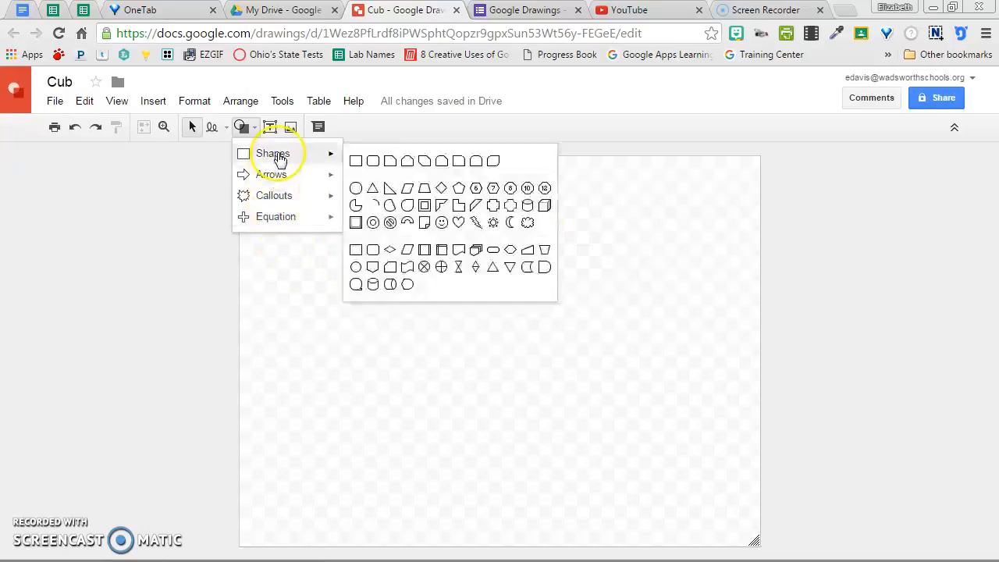
{"action": "left_click", "coordinate": [357, 189]}
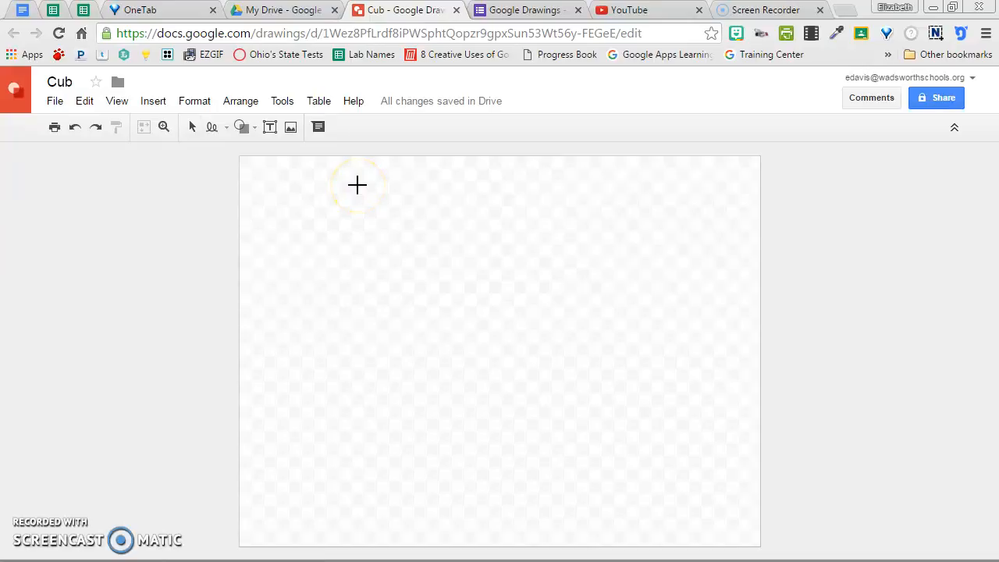
{"action": "mouse_move", "coordinate": [357, 185]}
{"action": "left_mouse_down"}
{"action": "mouse_move", "coordinate": [404, 324]}
{"action": "mouse_move", "coordinate": [576, 365]}
{"action": "mouse_move", "coordinate": [667, 318]}
{"action": "mouse_move", "coordinate": [699, 424]}
{"action": "mouse_move", "coordinate": [520, 292]}
{"action": "mouse_move", "coordinate": [278, 388]}
{"action": "mouse_move", "coordinate": [301, 265]}
{"action": "mouse_move", "coordinate": [557, 266]}
{"action": "mouse_move", "coordinate": [635, 356]}
{"action": "mouse_move", "coordinate": [724, 300]}
{"action": "mouse_move", "coordinate": [572, 302]}
{"action": "mouse_move", "coordinate": [730, 309]}
{"action": "left_mouse_up"}
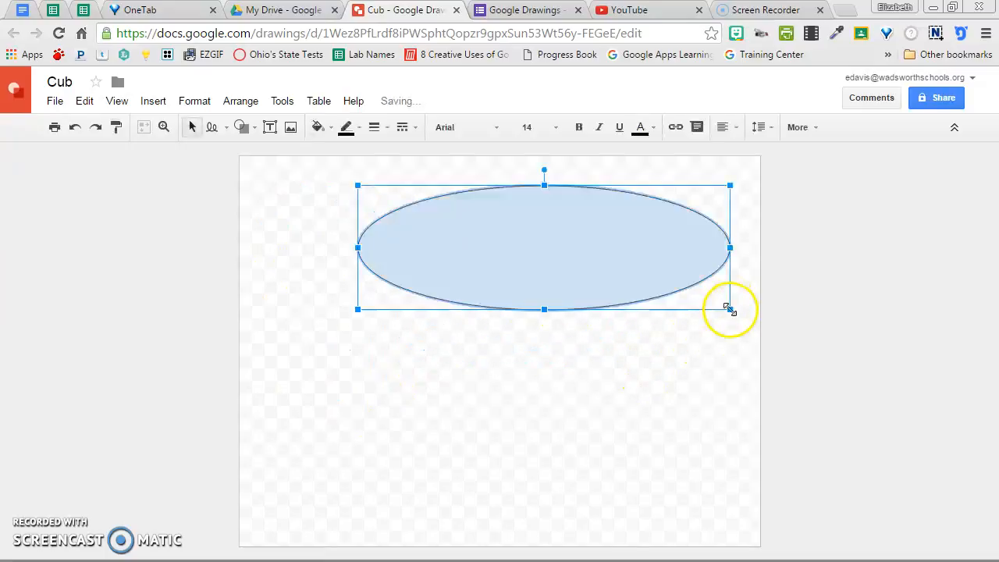
Draw a perfect circle with equal width and height, overlapping the left end of the ellipse
{"action": "left_click", "coordinate": [244, 127]}
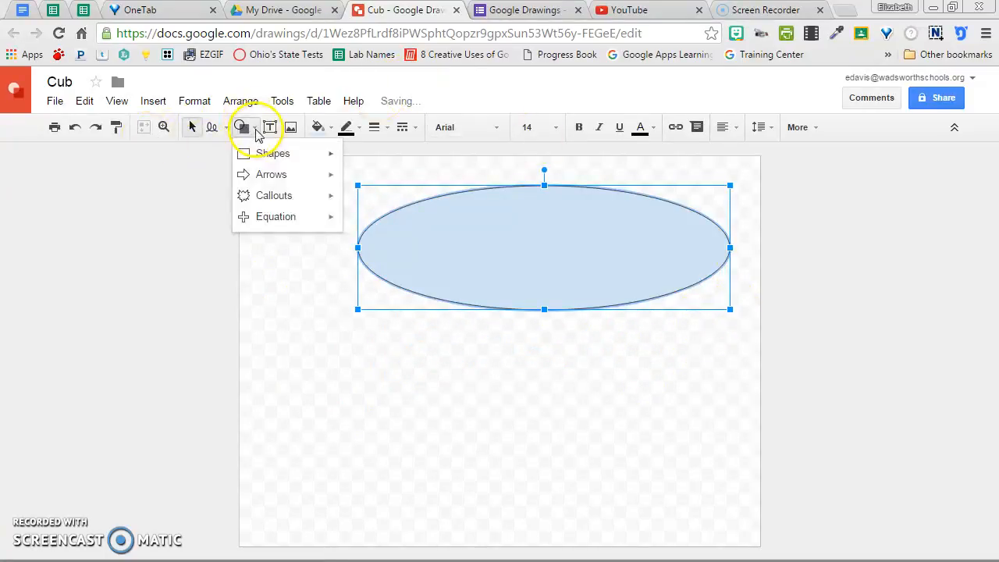
{"action": "mouse_move", "coordinate": [279, 159]}
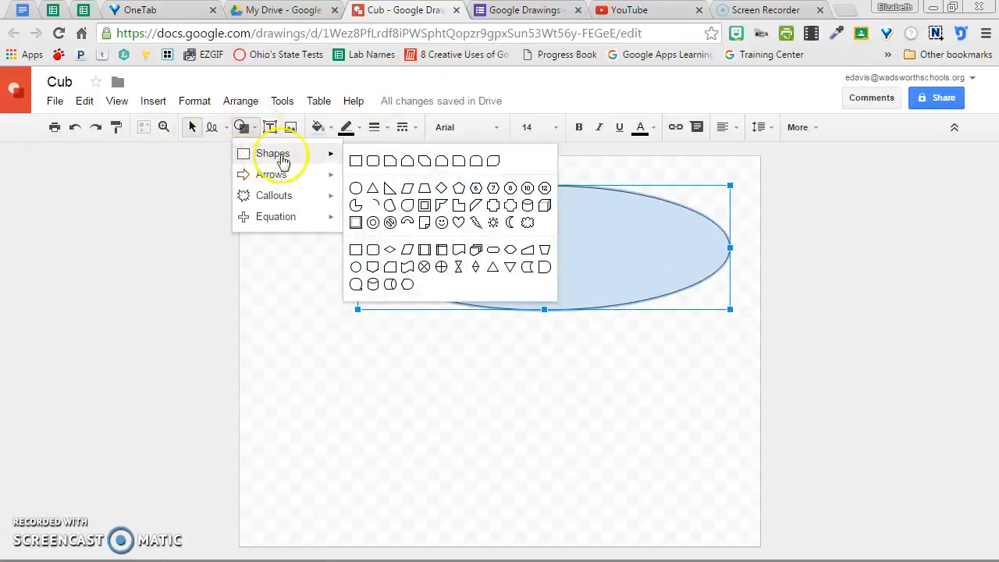
{"action": "left_click", "coordinate": [357, 189]}
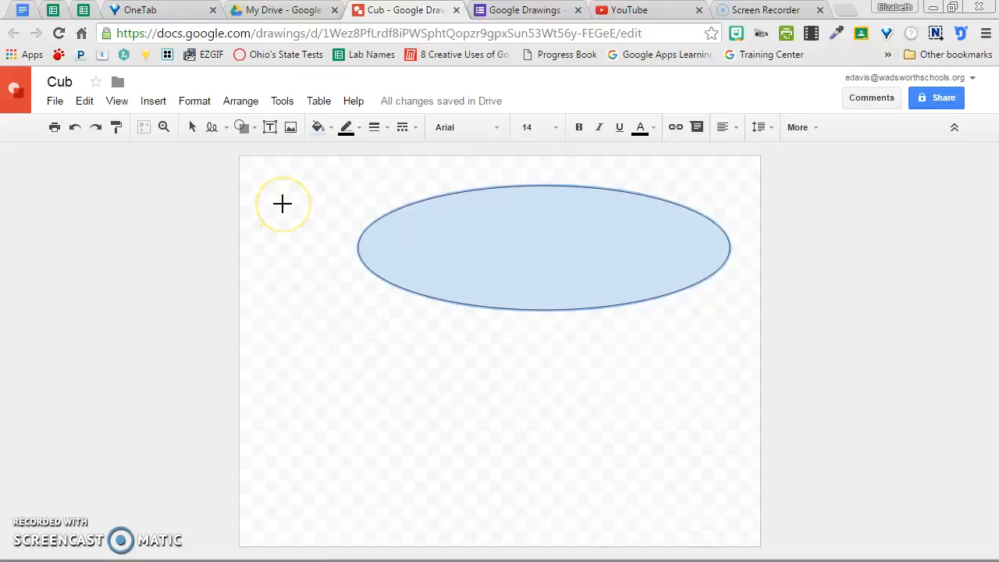
{"action": "left_click_drag", "start_coordinate": [282, 204], "coordinate": [477, 396]}
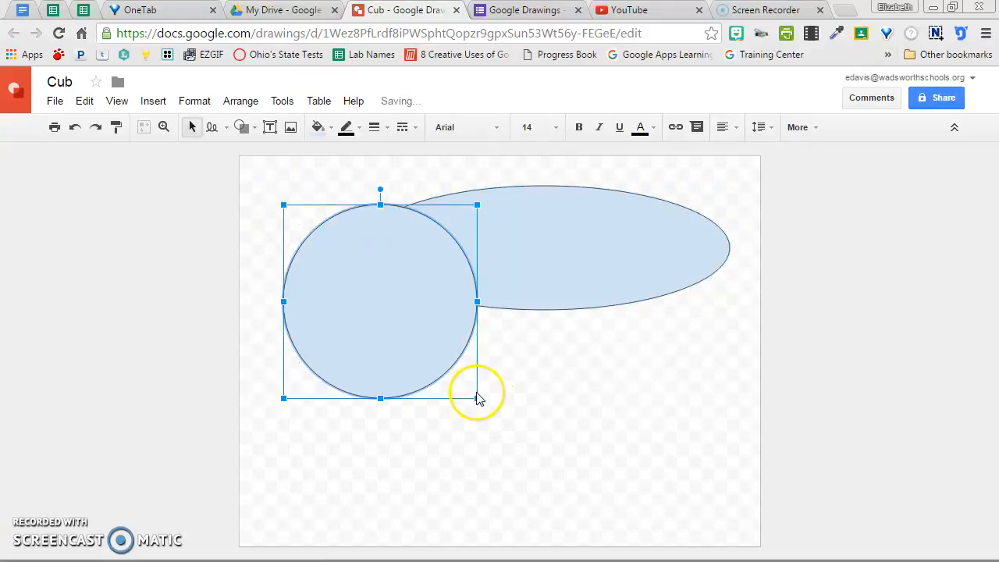
Draw a wide, flat rectangle over the top of the circle and the left part of the ellipse
{"action": "left_click", "coordinate": [326, 129]}
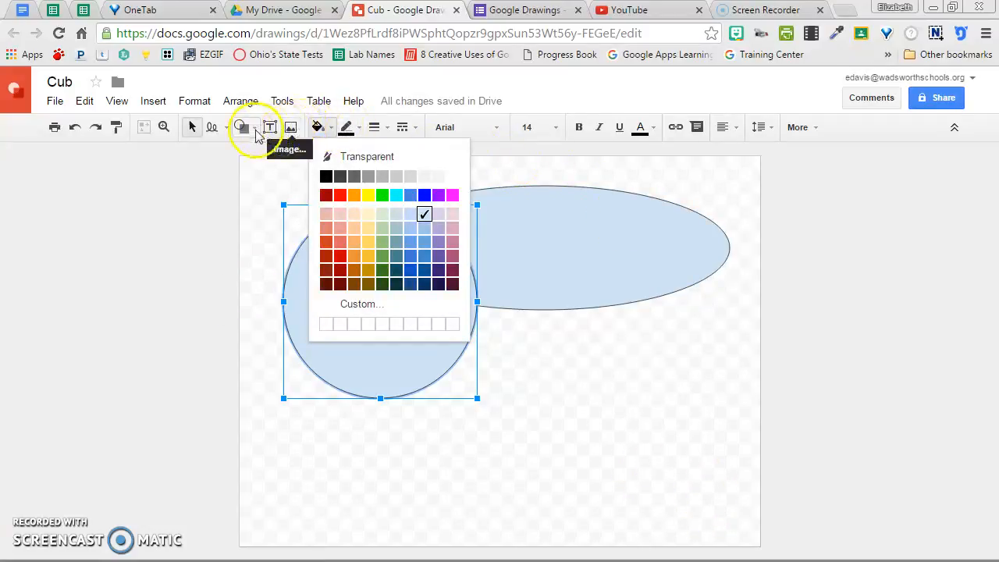
{"action": "left_click", "coordinate": [255, 129]}
{"action": "mouse_move", "coordinate": [262, 156]}
{"action": "left_click", "coordinate": [360, 161]}
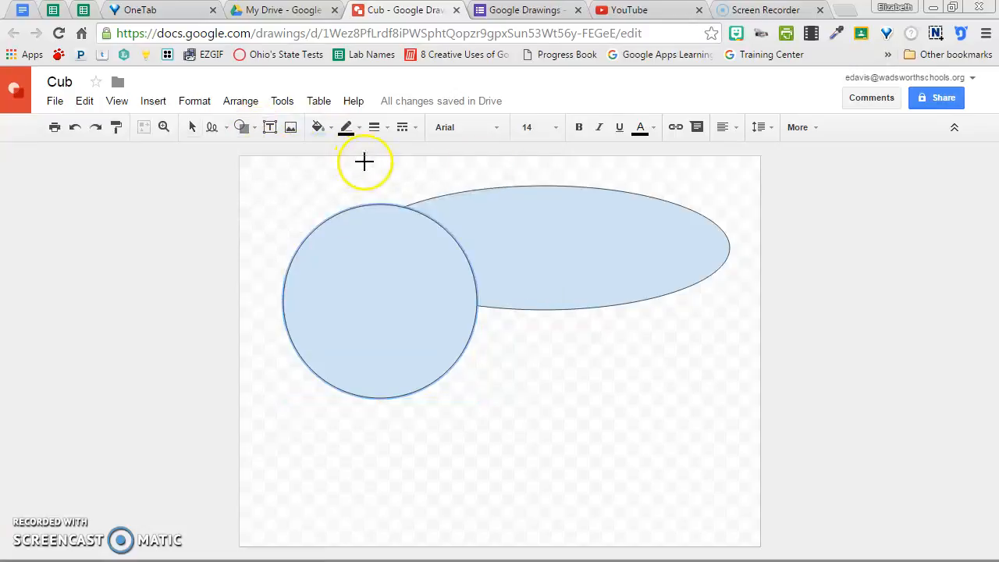
{"action": "left_click_drag", "start_coordinate": [528, 237], "coordinate": [329, 184]}
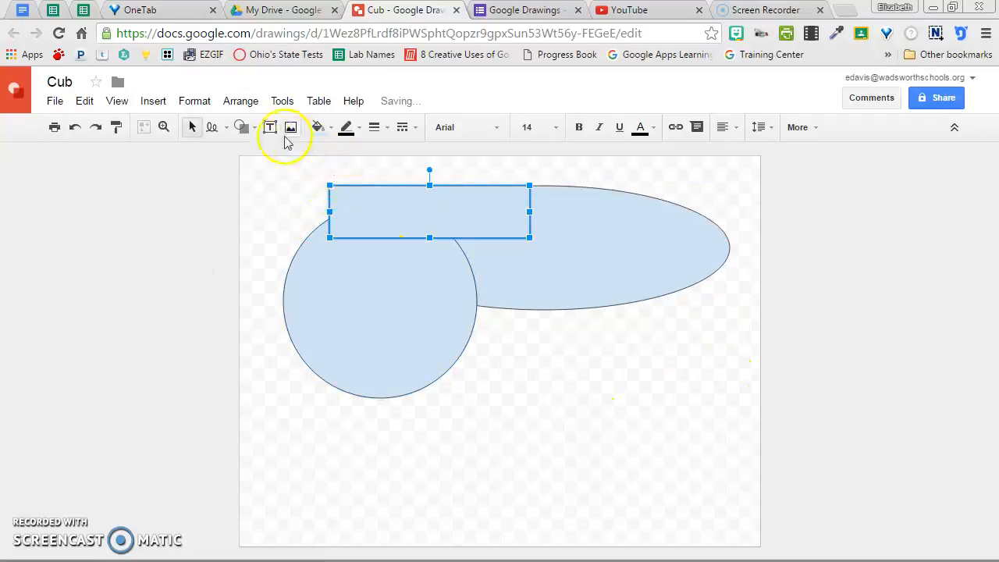
{"action": "left_click", "coordinate": [242, 127]}
{"action": "mouse_move", "coordinate": [279, 161]}
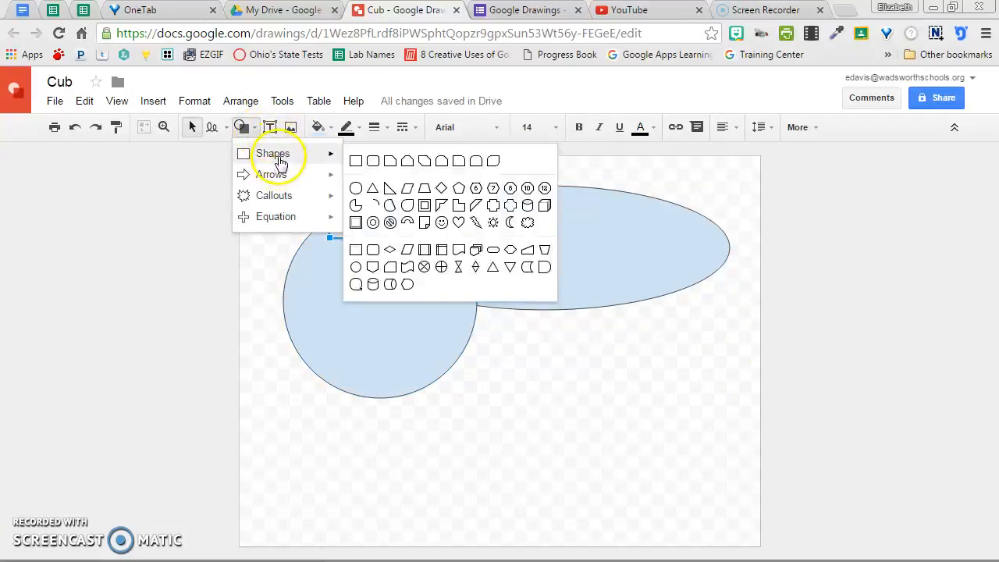
{"action": "left_click", "coordinate": [355, 161]}
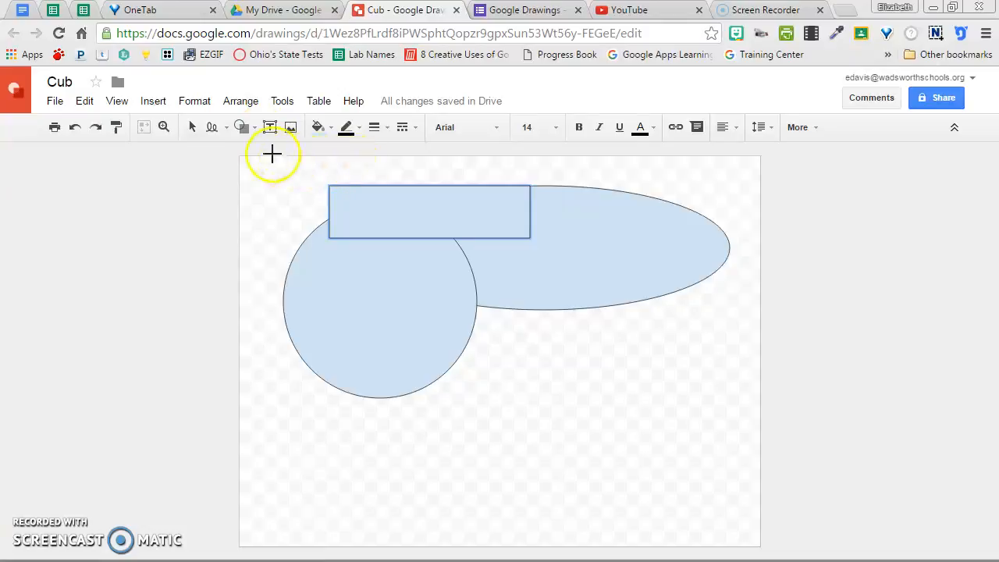
{"action": "left_click", "coordinate": [242, 127]}
{"action": "mouse_move", "coordinate": [269, 153]}
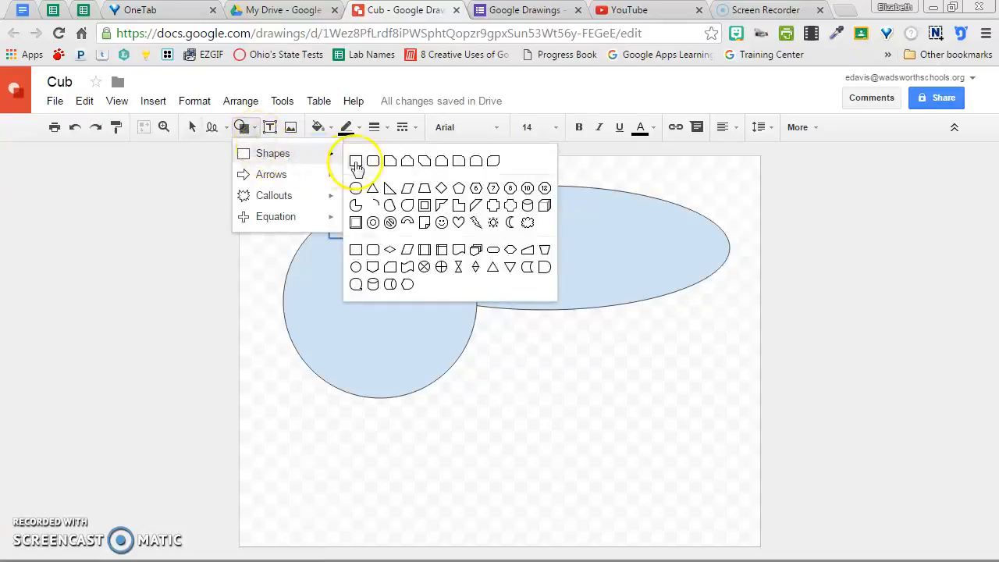
{"action": "key", "text": "Escape"}
{"action": "left_click_drag", "start_coordinate": [509, 343], "coordinate": [652, 472]}
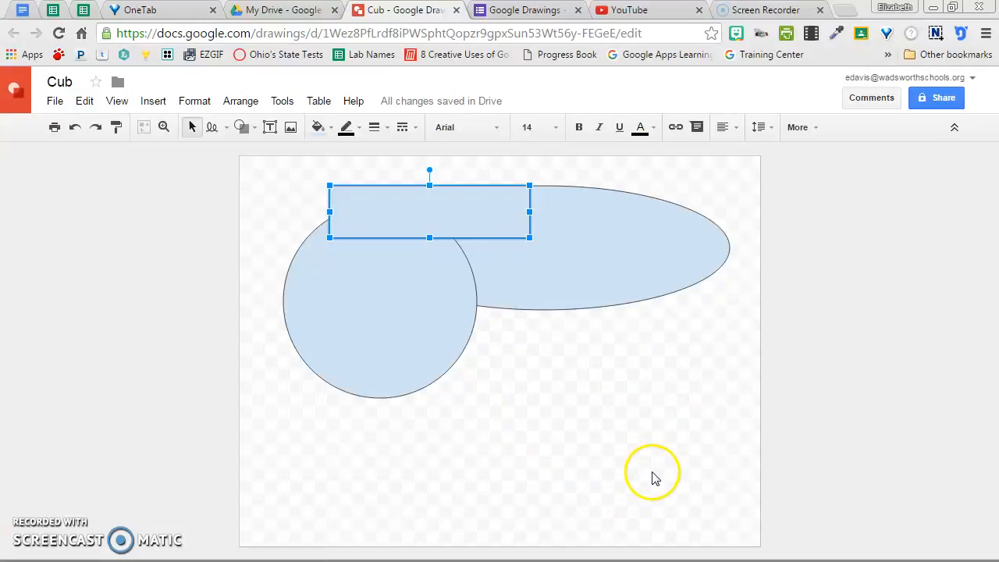
{"action": "left_click", "coordinate": [653, 478]}
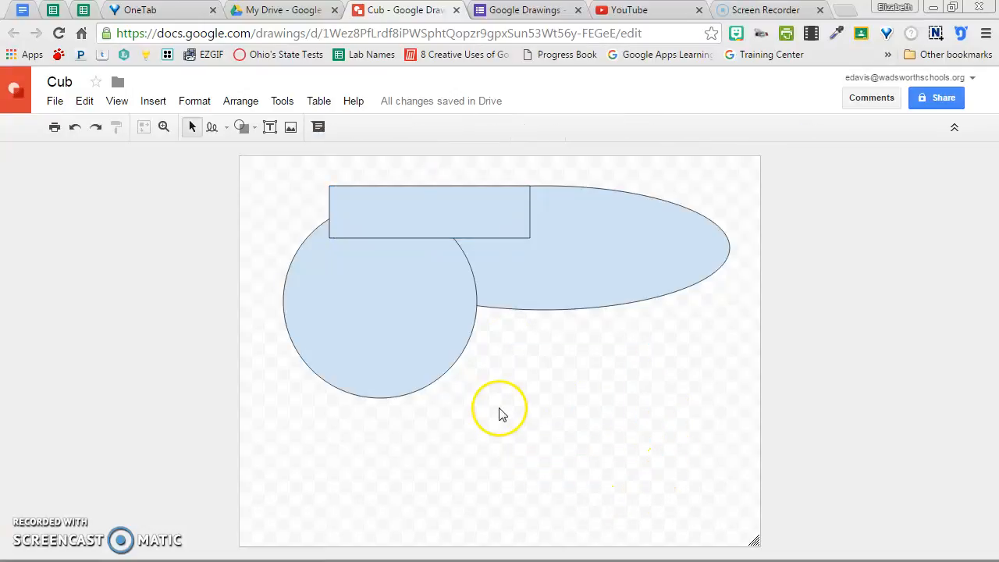
Draw an evenly proportioned triangle with its tip overlapping the lower edge of the ellipse
{"action": "left_click", "coordinate": [244, 127]}
{"action": "mouse_move", "coordinate": [257, 151]}
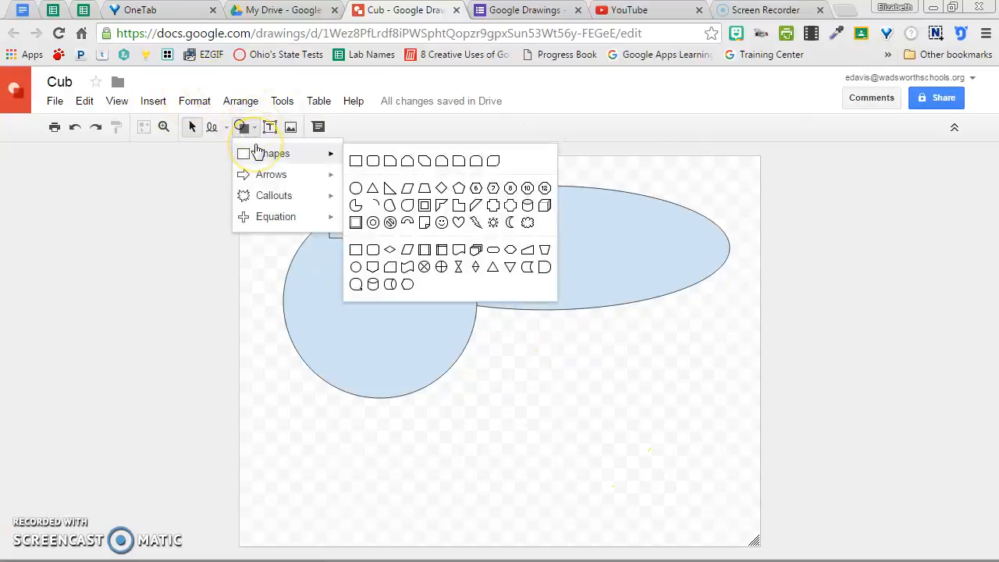
{"action": "left_click", "coordinate": [355, 188]}
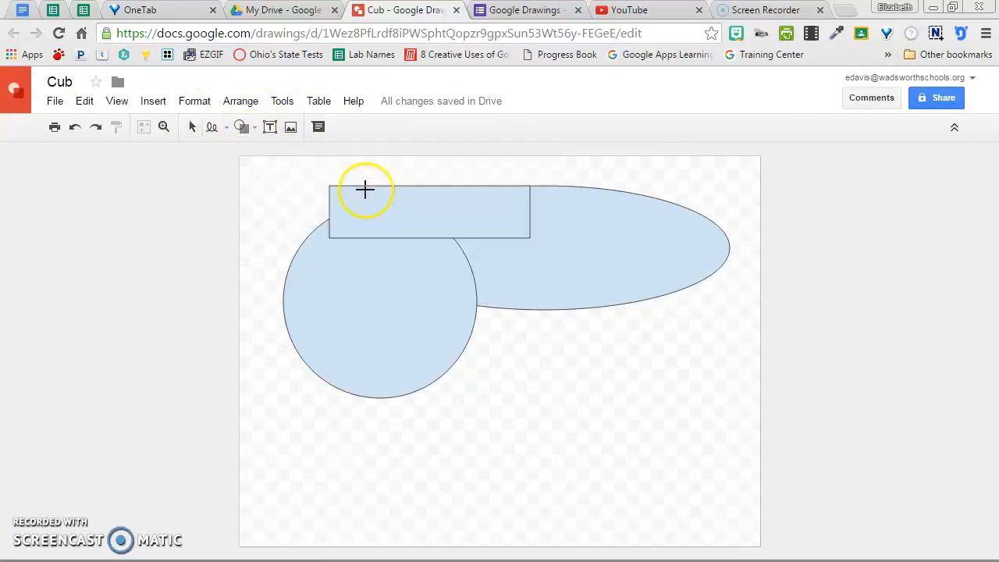
{"action": "left_click_drag", "start_coordinate": [456, 435], "coordinate": [634, 329]}
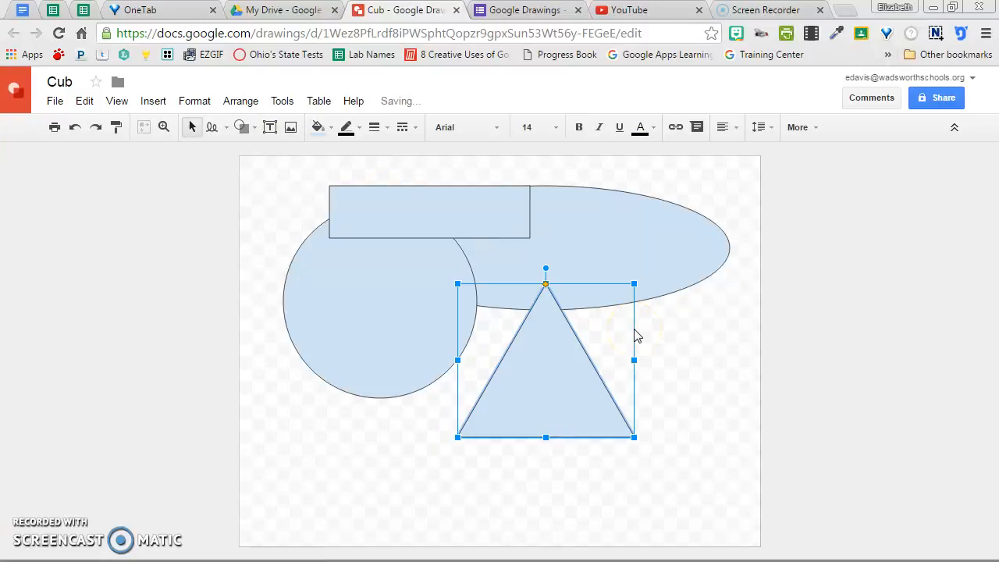
Draw a very flat, wide triangle across the lower part of the circle
{"action": "left_click", "coordinate": [248, 128]}
{"action": "mouse_move", "coordinate": [266, 153]}
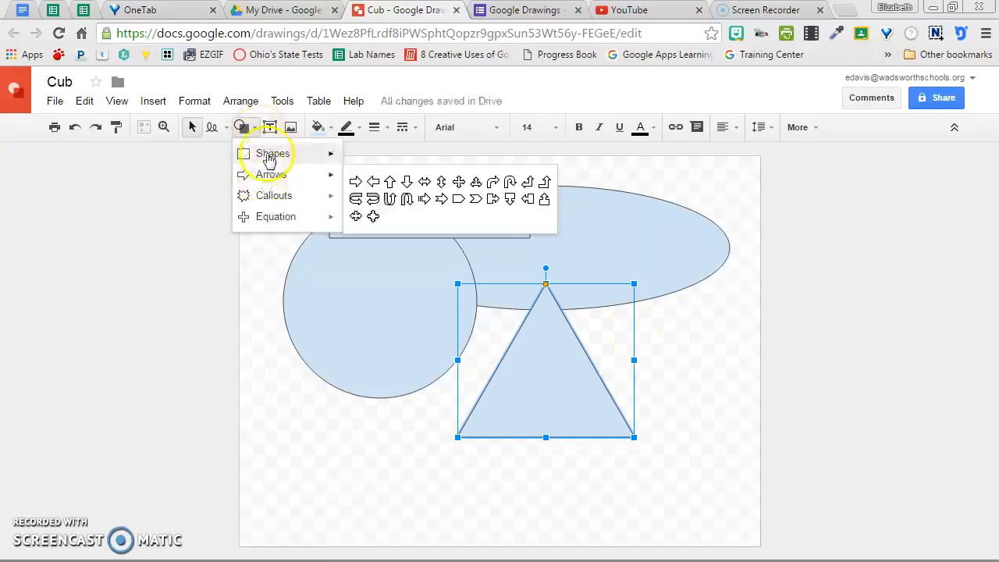
{"action": "left_click", "coordinate": [372, 188]}
{"action": "left_click_drag", "start_coordinate": [296, 355], "coordinate": [515, 340]}
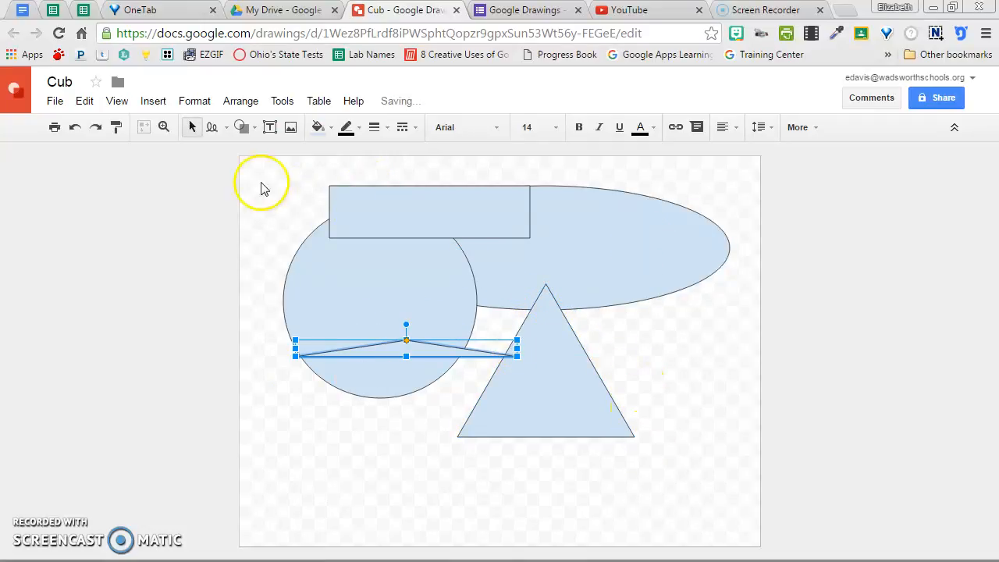
Delete the ellipse, circle, rectangle and both triangles from the canvas together
{"action": "left_click", "coordinate": [215, 172]}
{"action": "left_click_drag", "start_coordinate": [222, 150], "coordinate": [842, 499]}
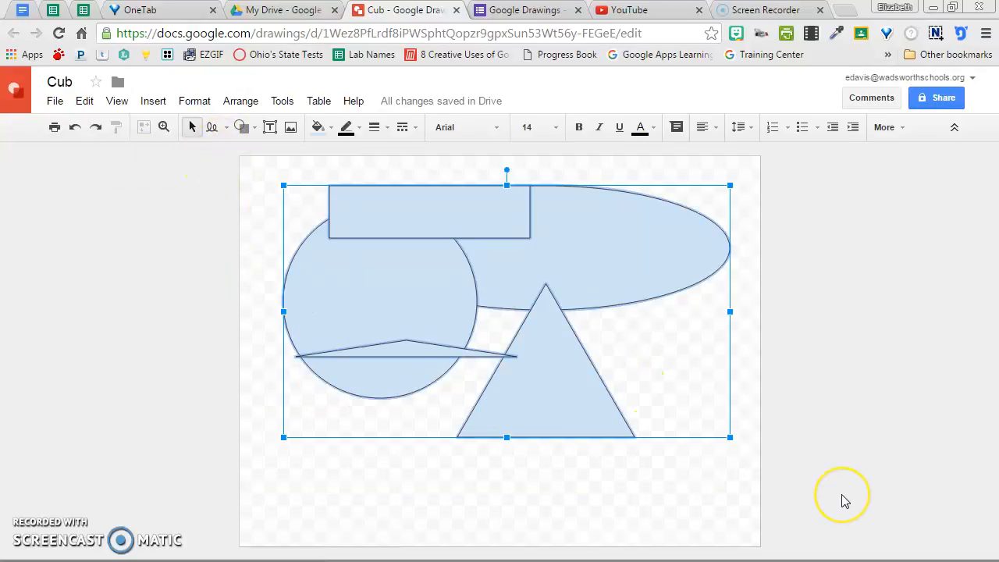
{"action": "key", "text": "Delete"}
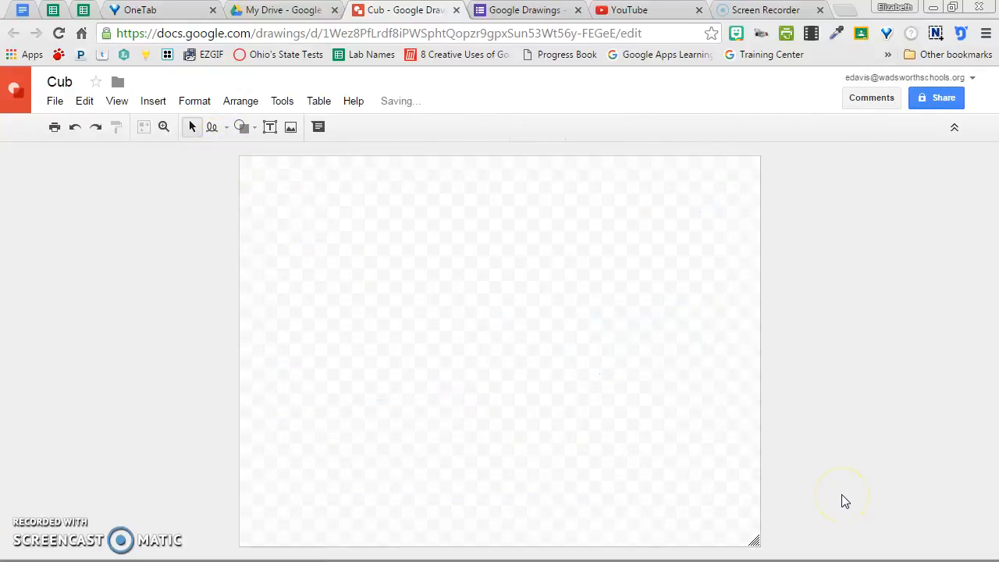
Draw a large perfect circle and center it horizontally and vertically on the canvas using the alignment guides
{"action": "left_click", "coordinate": [253, 129]}
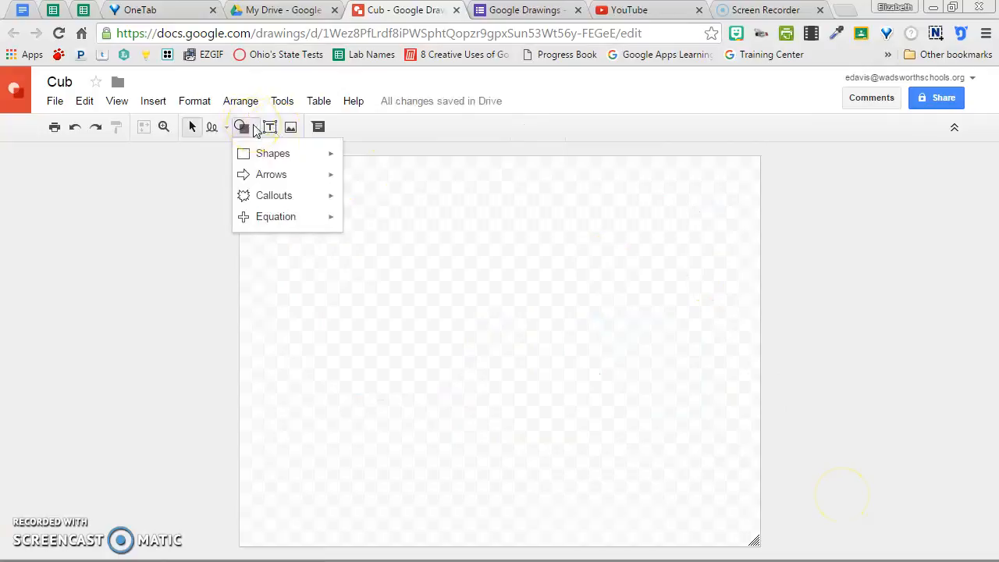
{"action": "left_click", "coordinate": [262, 160]}
{"action": "left_click", "coordinate": [356, 187]}
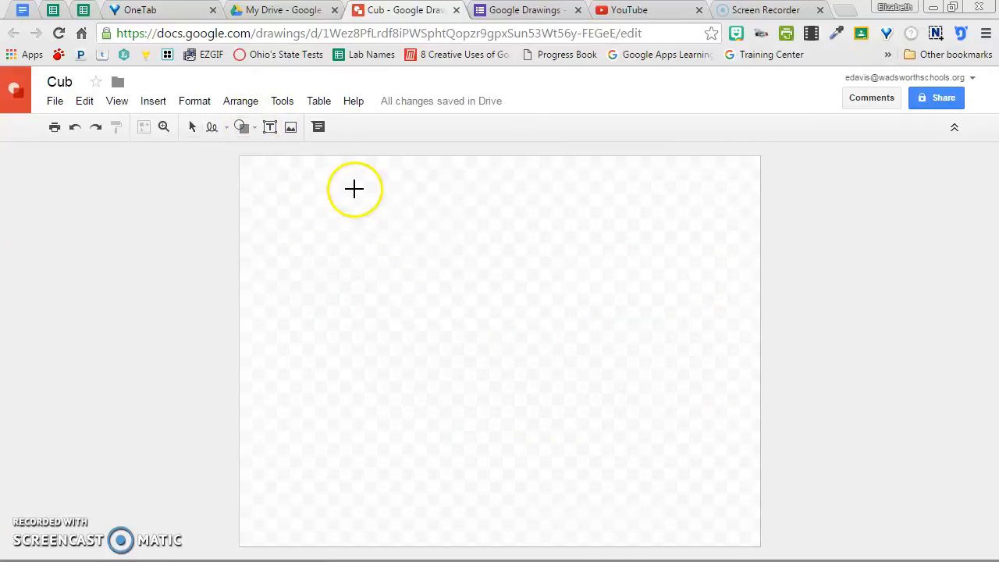
{"action": "left_click_drag", "start_coordinate": [359, 232], "coordinate": [647, 475]}
{"action": "left_click_drag", "start_coordinate": [526, 423], "coordinate": [523, 400]}
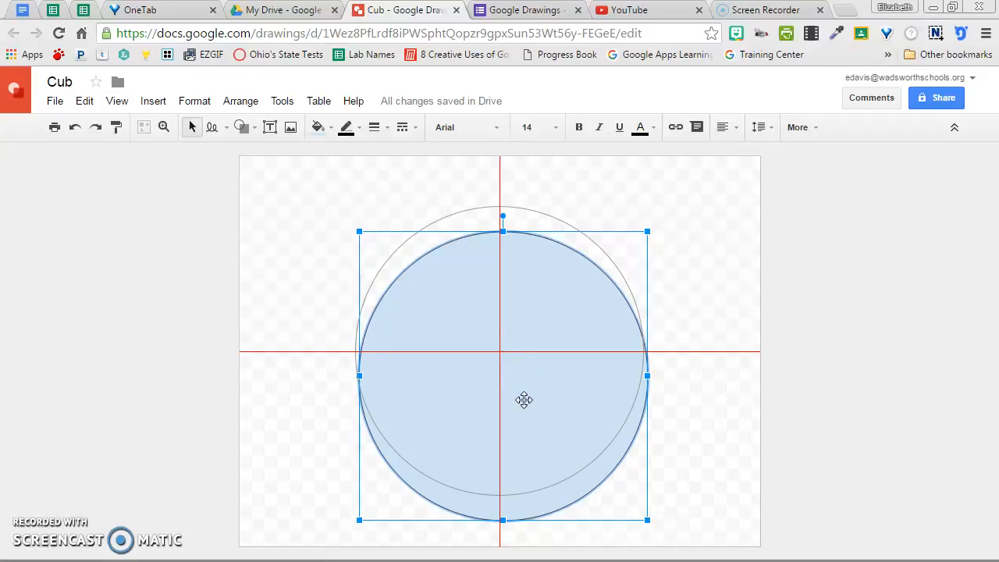
{"action": "mouse_move", "coordinate": [523, 399]}
{"action": "left_mouse_down"}
{"action": "mouse_move", "coordinate": [524, 418]}
{"action": "mouse_move", "coordinate": [502, 414]}
{"action": "mouse_move", "coordinate": [527, 414]}
{"action": "mouse_move", "coordinate": [527, 400]}
{"action": "left_mouse_up"}
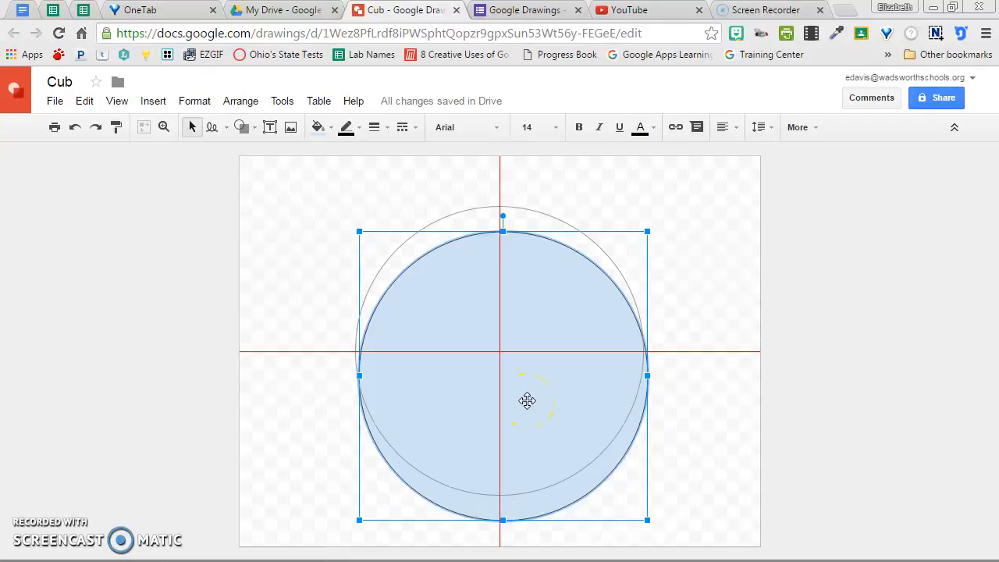
{"action": "left_click_drag", "start_coordinate": [527, 400], "coordinate": [527, 400]}
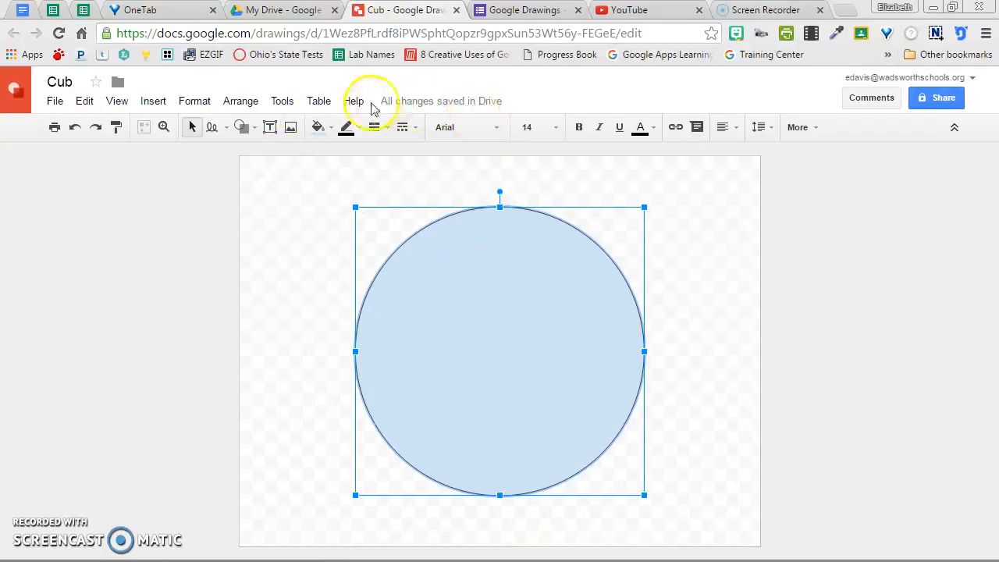
Fill the large circle with bright red and make its outline transparent
{"action": "left_click", "coordinate": [333, 132]}
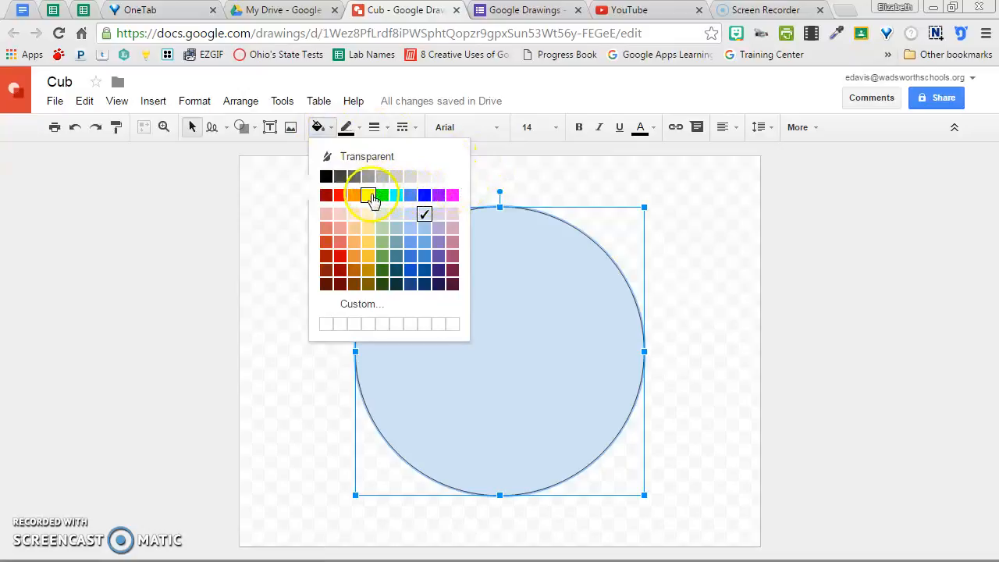
{"action": "left_click", "coordinate": [339, 195]}
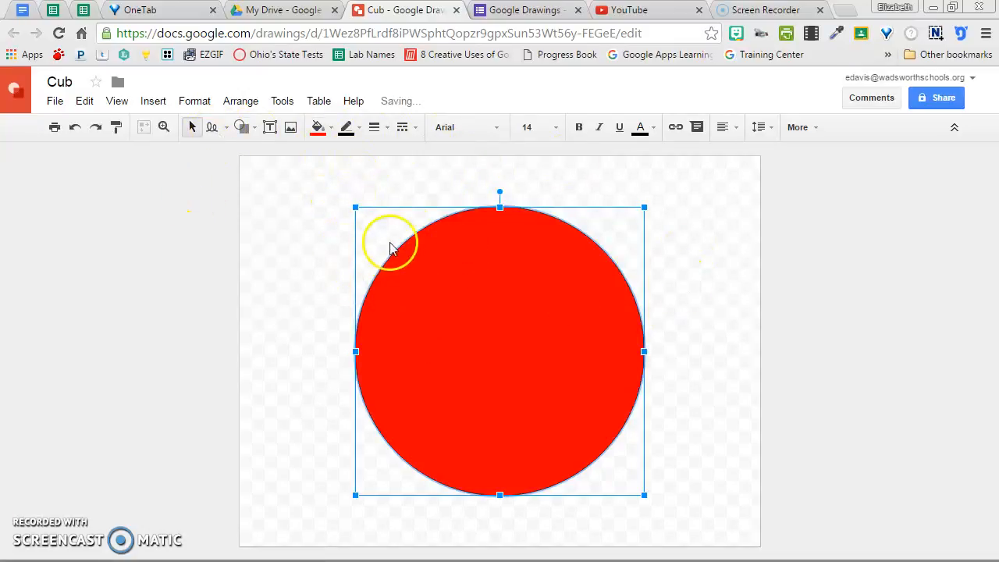
{"action": "left_click", "coordinate": [360, 128]}
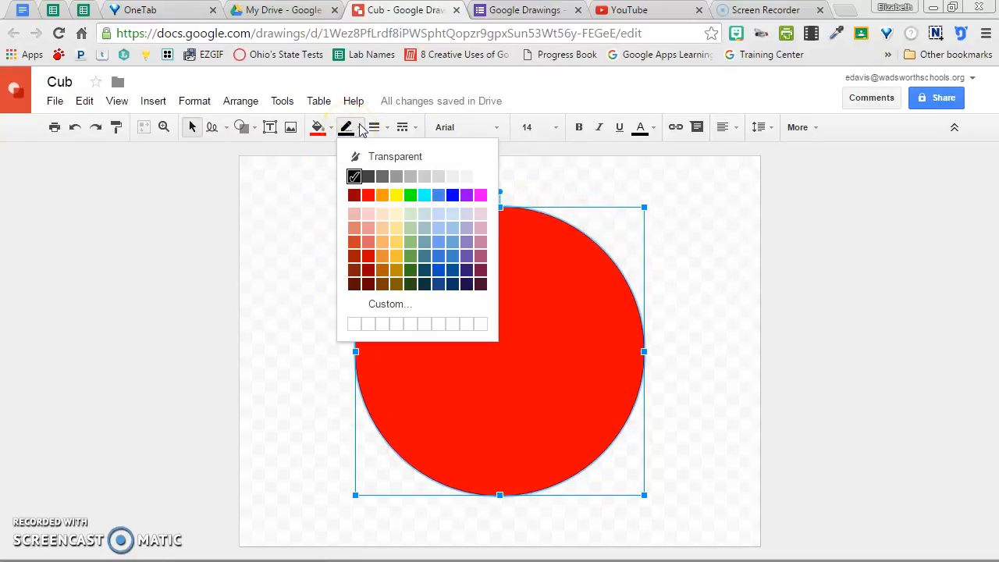
{"action": "left_click", "coordinate": [397, 164]}
{"action": "left_click", "coordinate": [686, 380]}
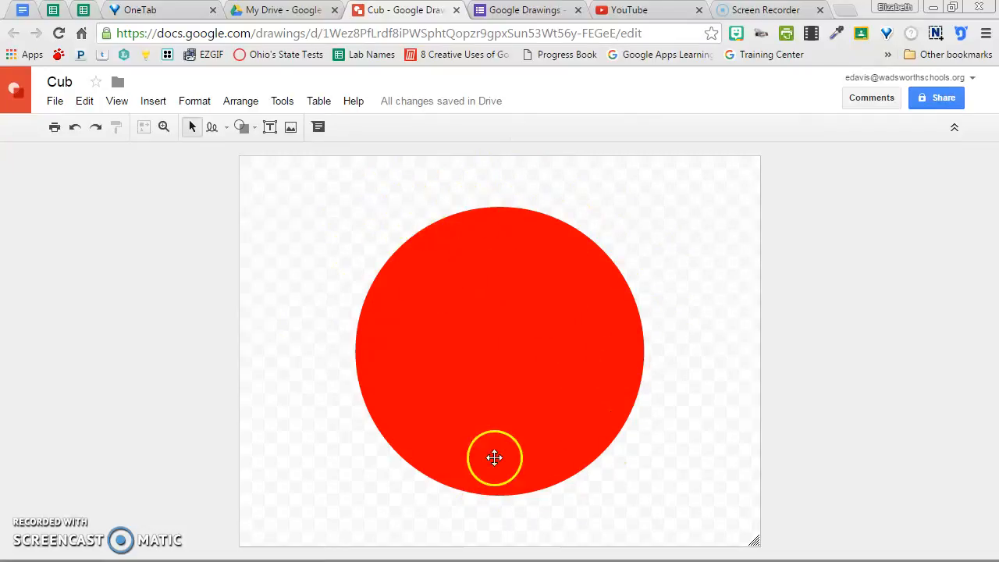
Draw an evenly proportioned donut shape inside the red circle and center it on the circle using the alignment guides
{"action": "left_click", "coordinate": [241, 127]}
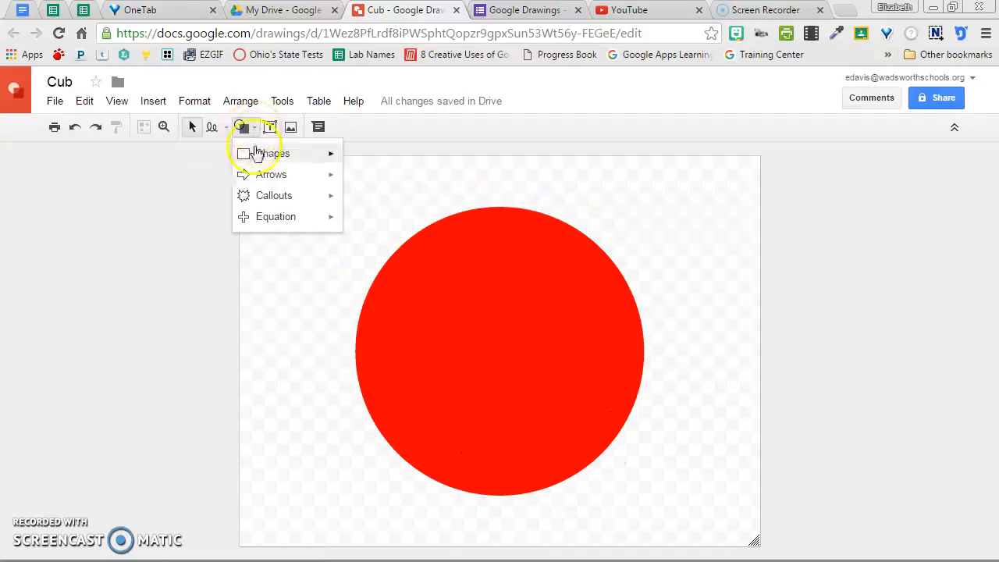
{"action": "mouse_move", "coordinate": [258, 153]}
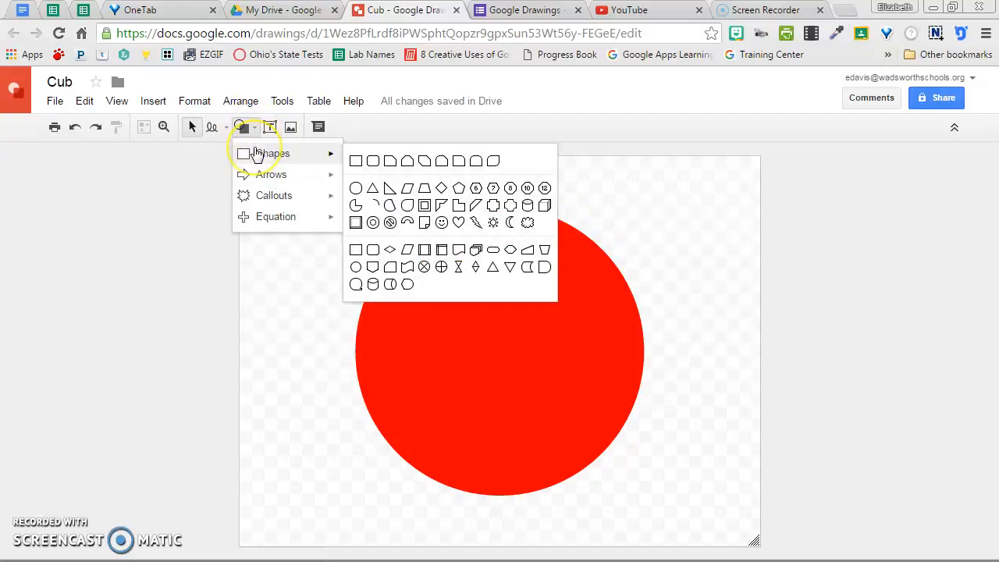
{"action": "left_click", "coordinate": [374, 224]}
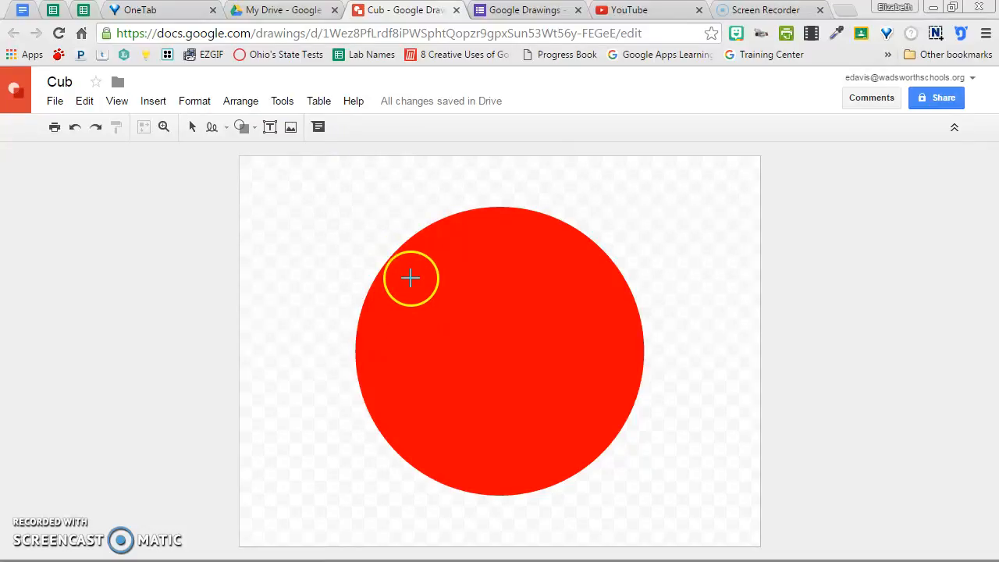
{"action": "left_click_drag", "start_coordinate": [414, 262], "coordinate": [577, 458]}
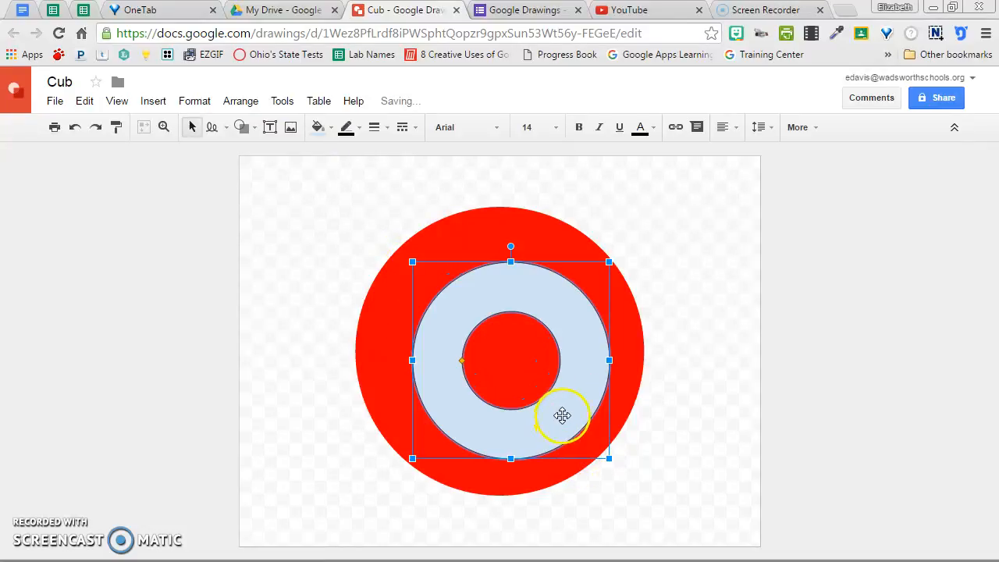
{"action": "left_click_drag", "start_coordinate": [575, 400], "coordinate": [566, 391]}
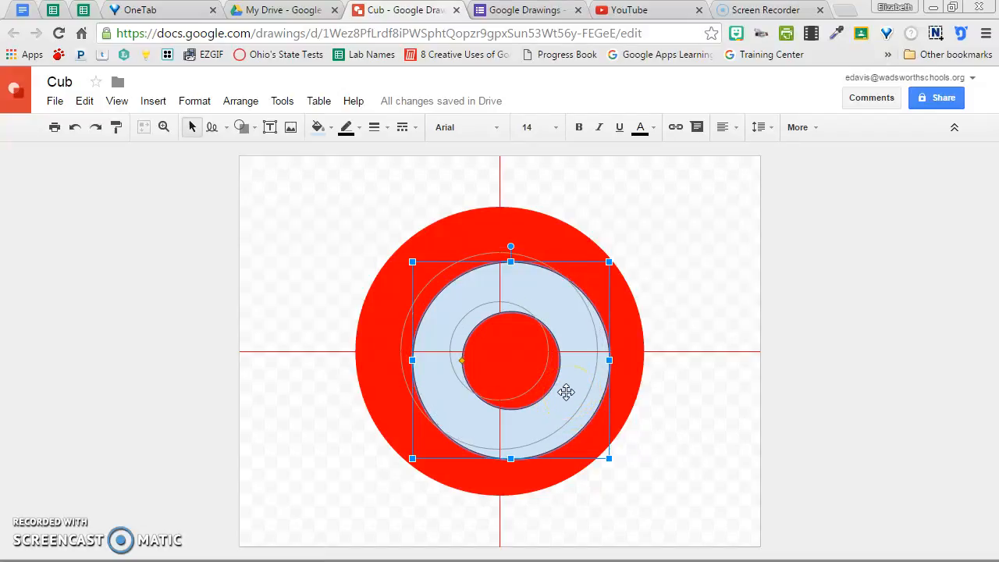
{"action": "left_click_drag", "start_coordinate": [567, 392], "coordinate": [567, 392]}
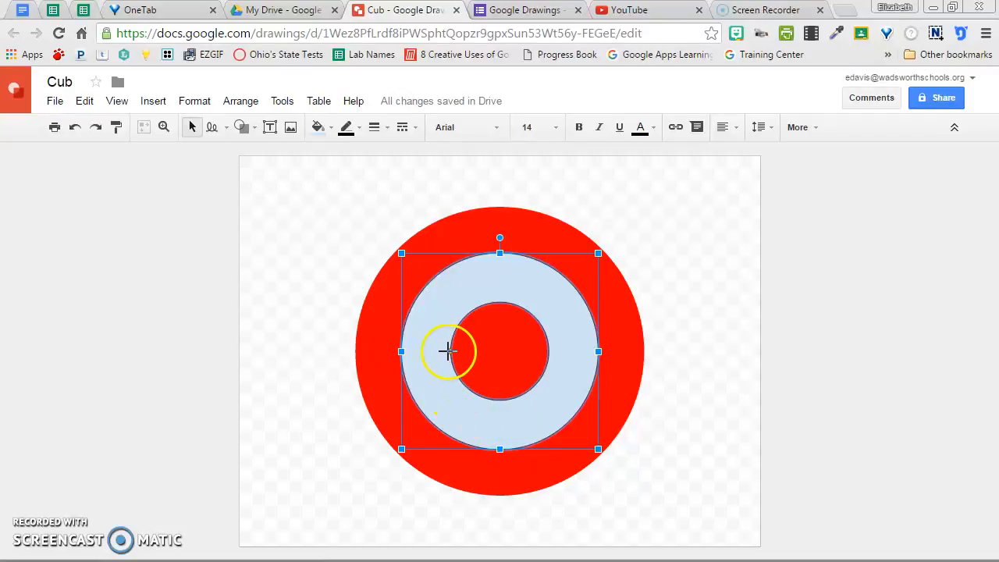
Thin the donut's band and enlarge the donut proportionally, keeping it centered just inside the red circle's edge
{"action": "left_click_drag", "start_coordinate": [448, 350], "coordinate": [426, 379]}
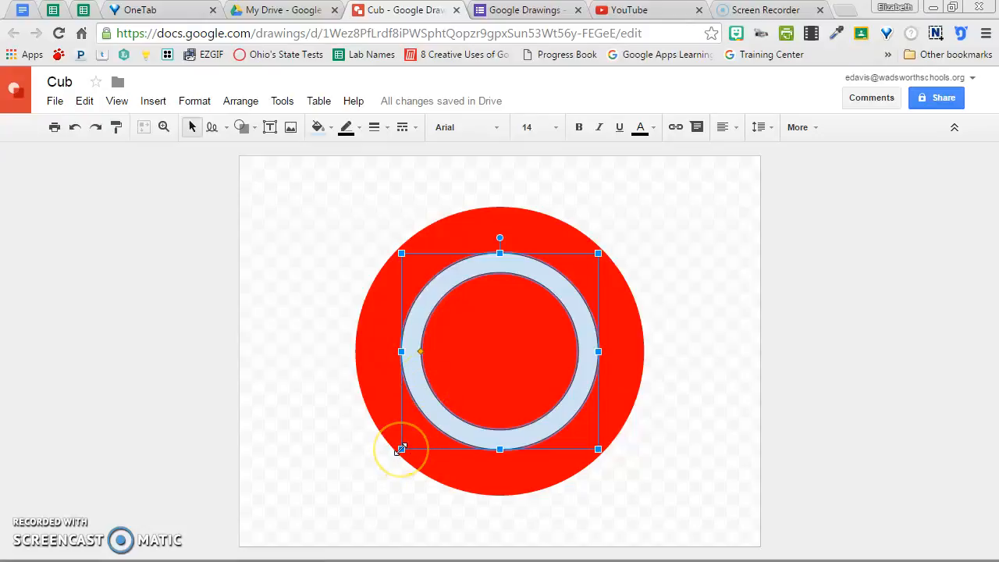
{"action": "left_click_drag", "start_coordinate": [401, 448], "coordinate": [347, 500]}
{"action": "left_click_drag", "start_coordinate": [430, 486], "coordinate": [459, 462]}
{"action": "left_click", "coordinate": [758, 535]}
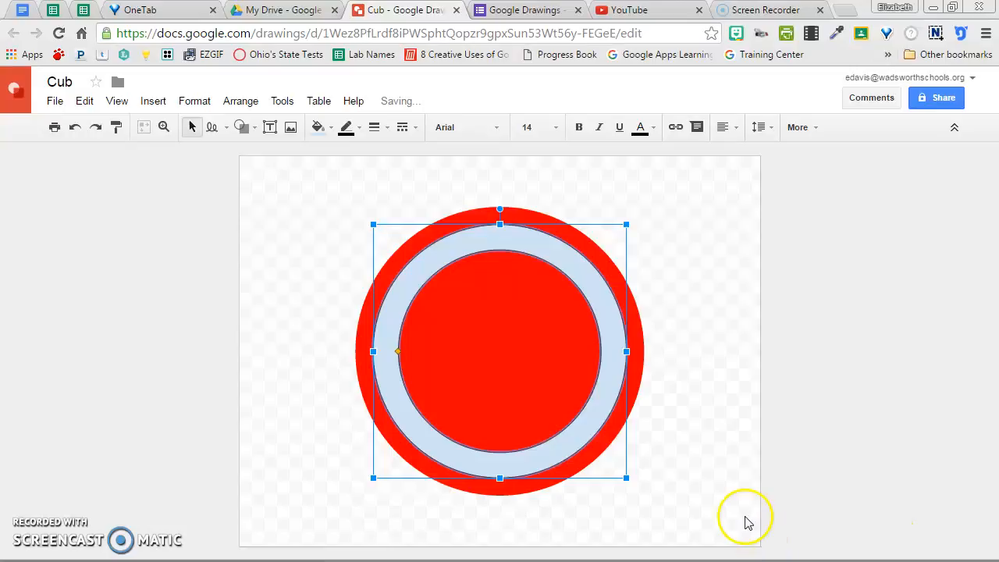
Make the donut ring's outline transparent and fill the ring with white
{"action": "left_click", "coordinate": [569, 240]}
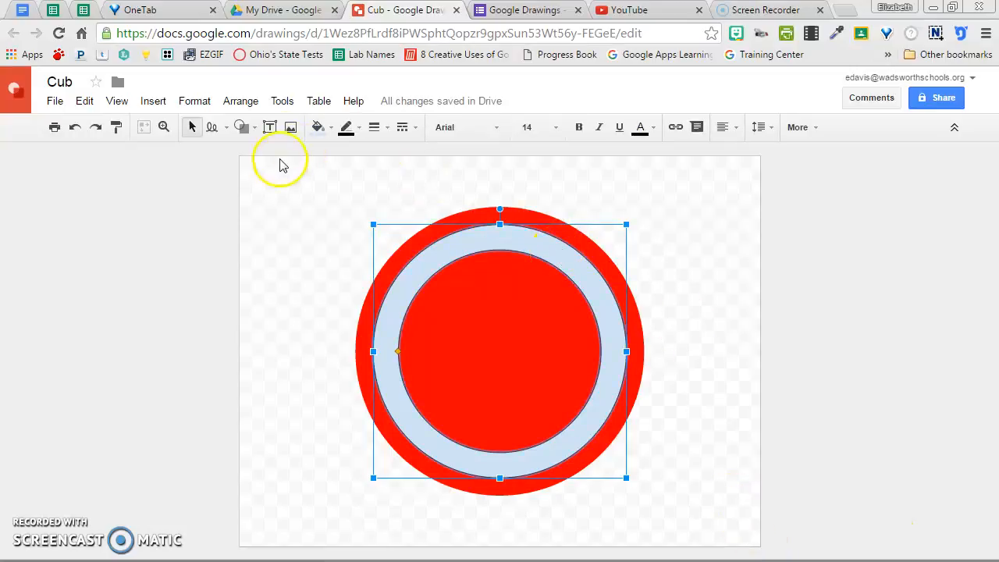
{"action": "left_click", "coordinate": [345, 129]}
{"action": "left_click", "coordinate": [389, 159]}
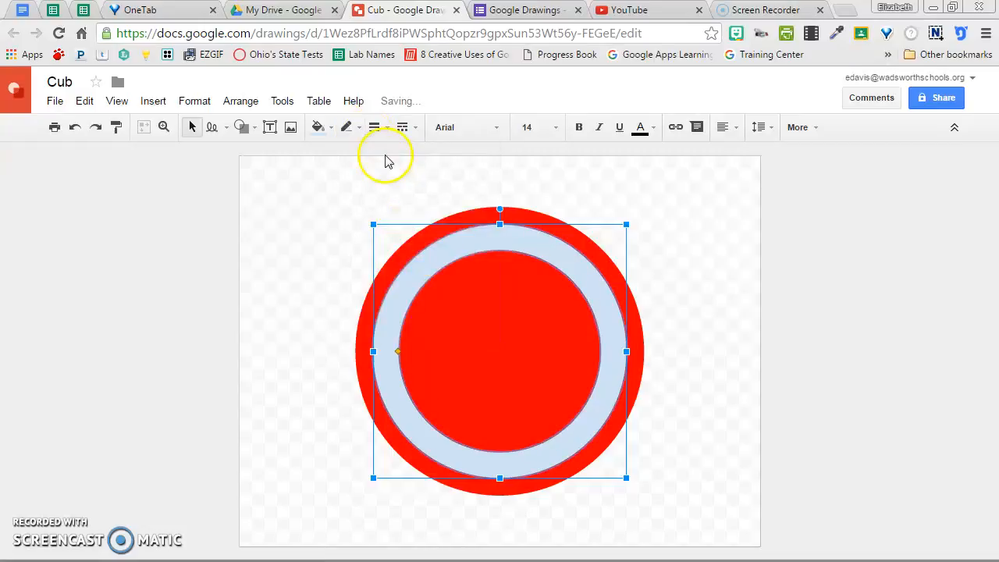
{"action": "left_click", "coordinate": [331, 130]}
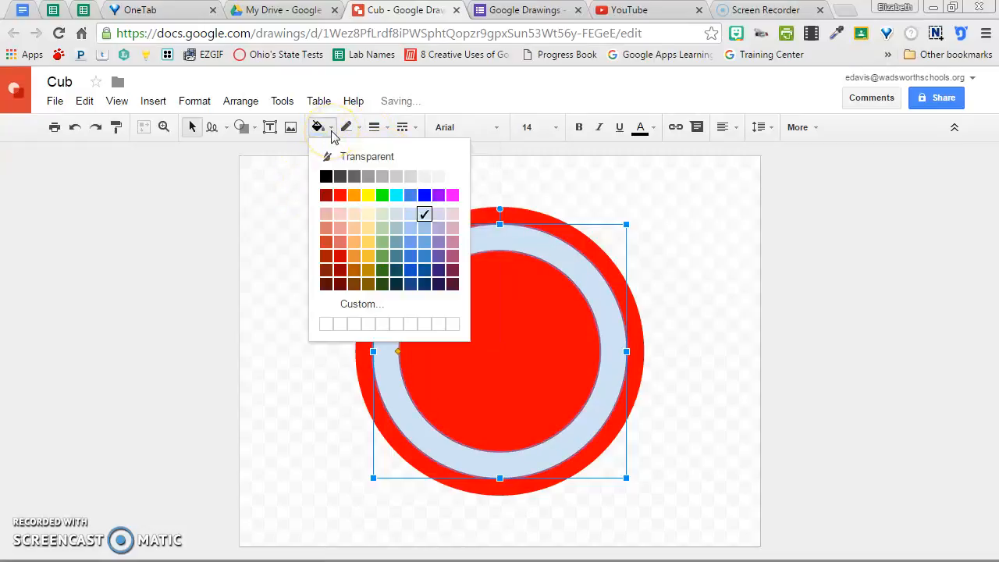
{"action": "left_click", "coordinate": [452, 177]}
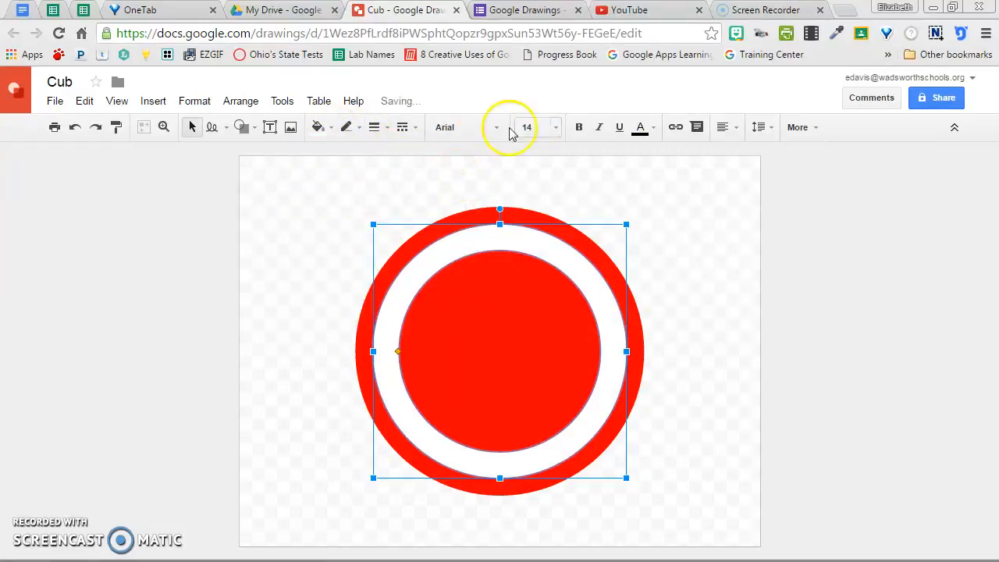
{"action": "left_click", "coordinate": [750, 499]}
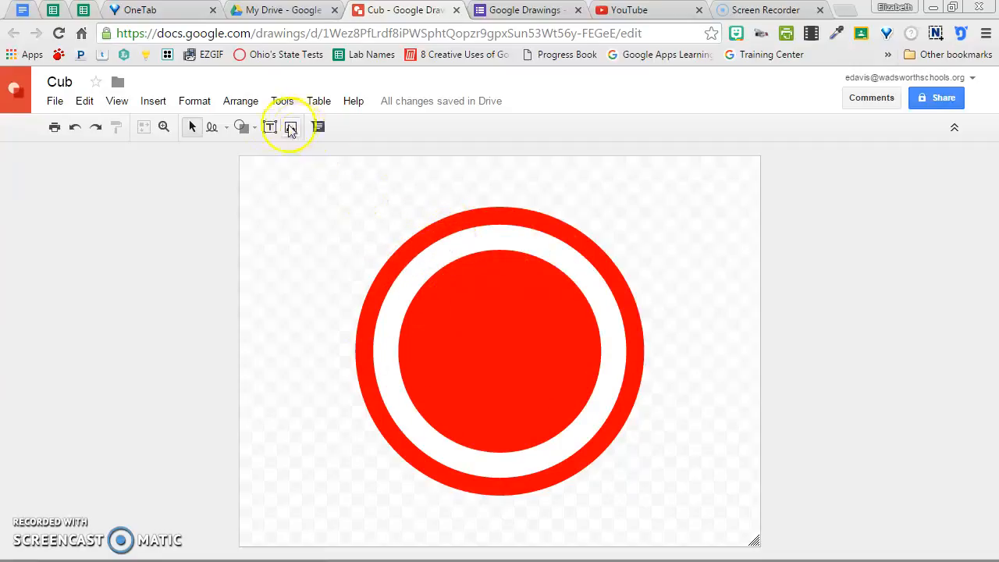
Draw a five-pointed star centered inside the white ring and make its arms slightly thicker
{"action": "left_click", "coordinate": [256, 127]}
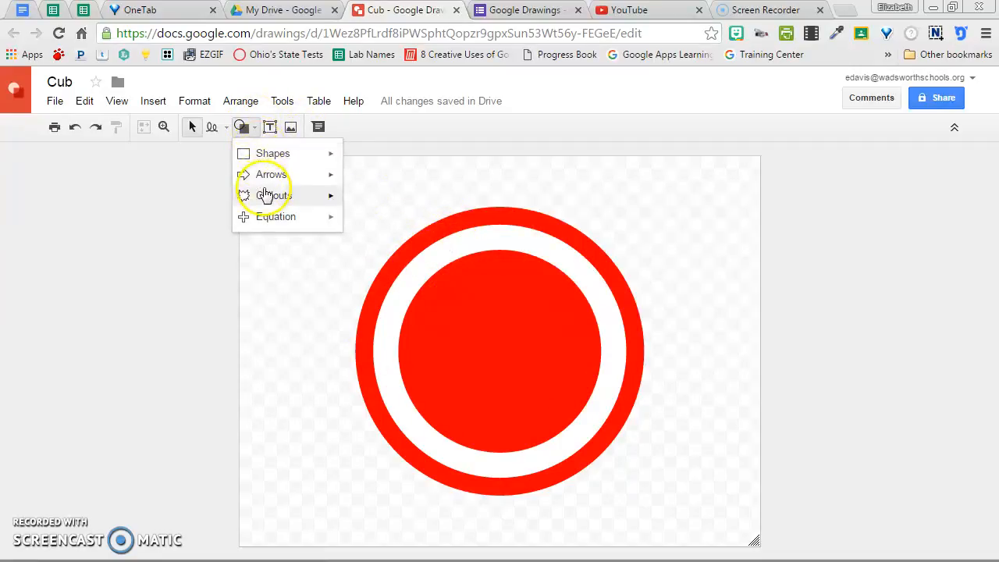
{"action": "mouse_move", "coordinate": [272, 195]}
{"action": "left_click", "coordinate": [405, 204]}
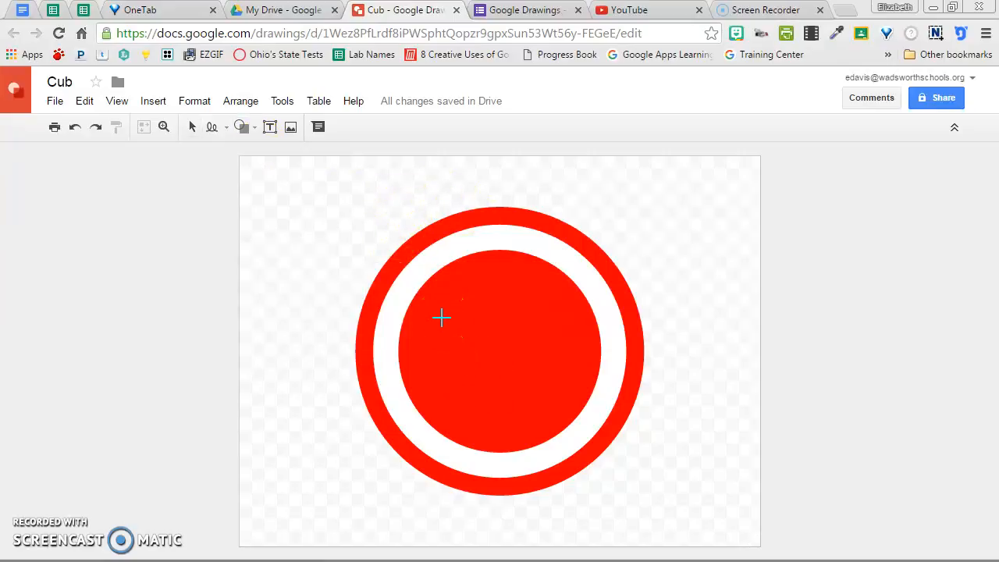
{"action": "left_click_drag", "start_coordinate": [448, 292], "coordinate": [543, 419]}
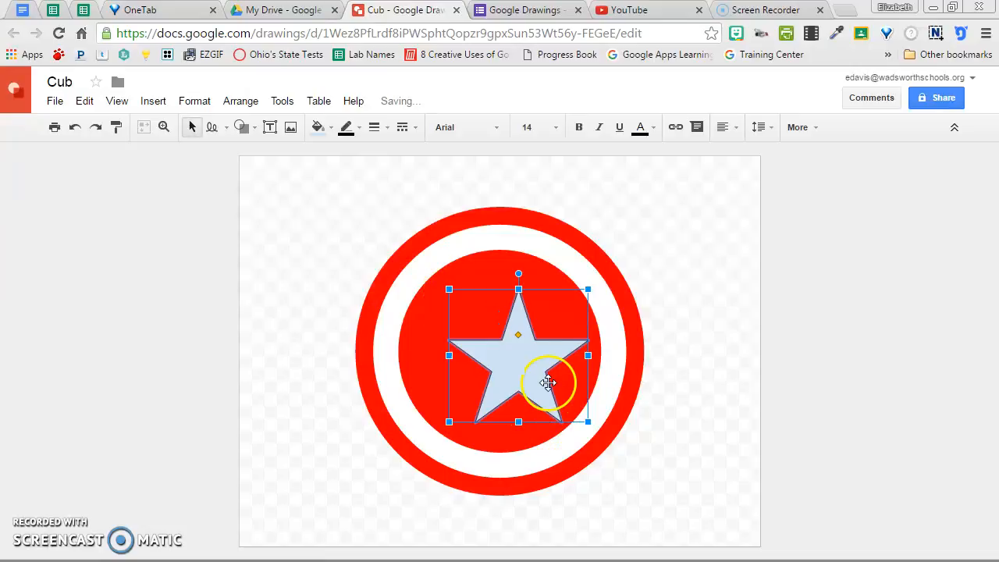
{"action": "mouse_move", "coordinate": [537, 379]}
{"action": "left_mouse_down"}
{"action": "mouse_move", "coordinate": [514, 383]}
{"action": "mouse_move", "coordinate": [517, 375]}
{"action": "left_mouse_up"}
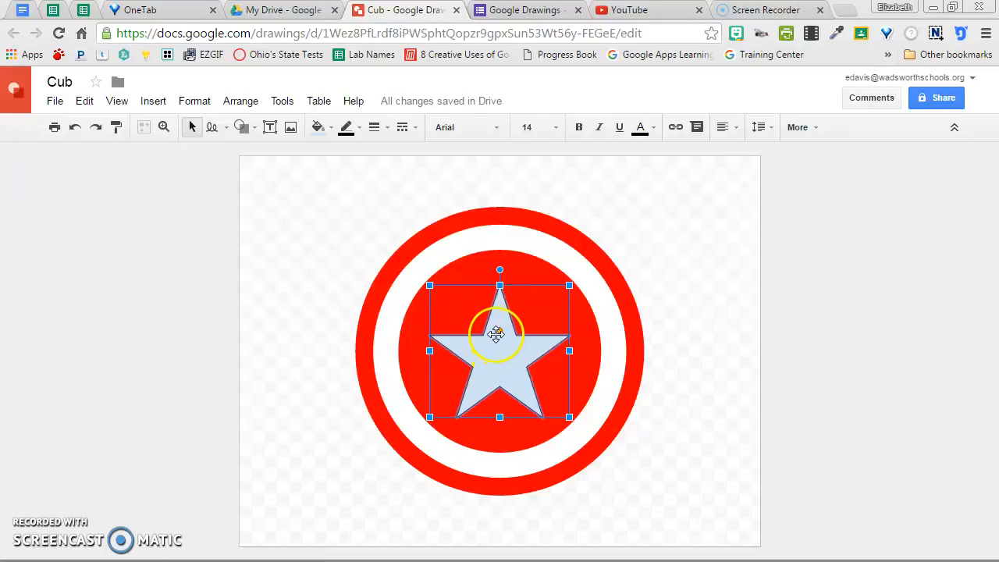
{"action": "mouse_move", "coordinate": [499, 330]}
{"action": "left_mouse_down"}
{"action": "mouse_move", "coordinate": [500, 342]}
{"action": "mouse_move", "coordinate": [512, 313]}
{"action": "mouse_move", "coordinate": [500, 327]}
{"action": "left_mouse_up"}
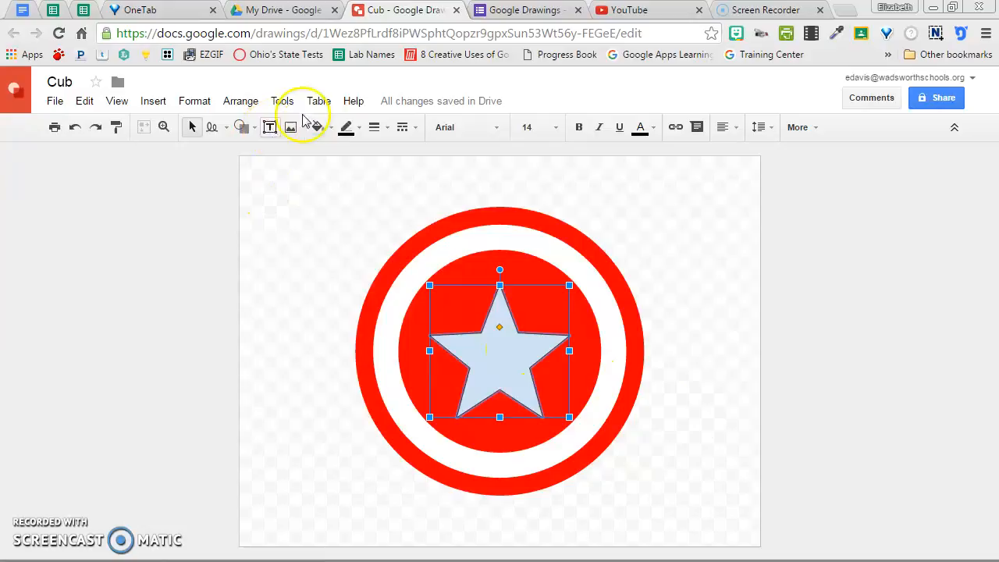
Make the star's outline transparent and fill the star with bright blue
{"action": "left_click", "coordinate": [348, 131]}
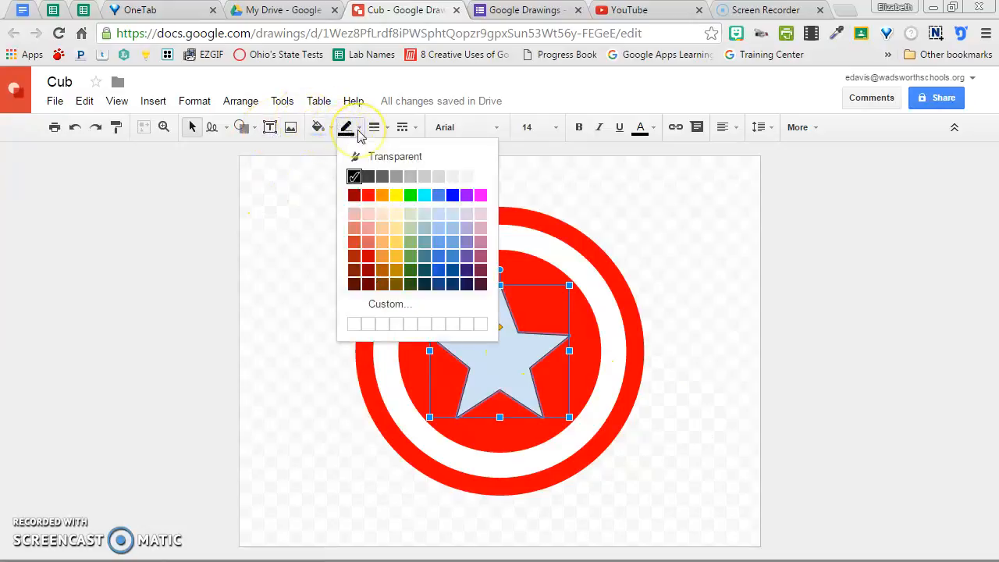
{"action": "left_click", "coordinate": [378, 158]}
{"action": "left_click", "coordinate": [324, 128]}
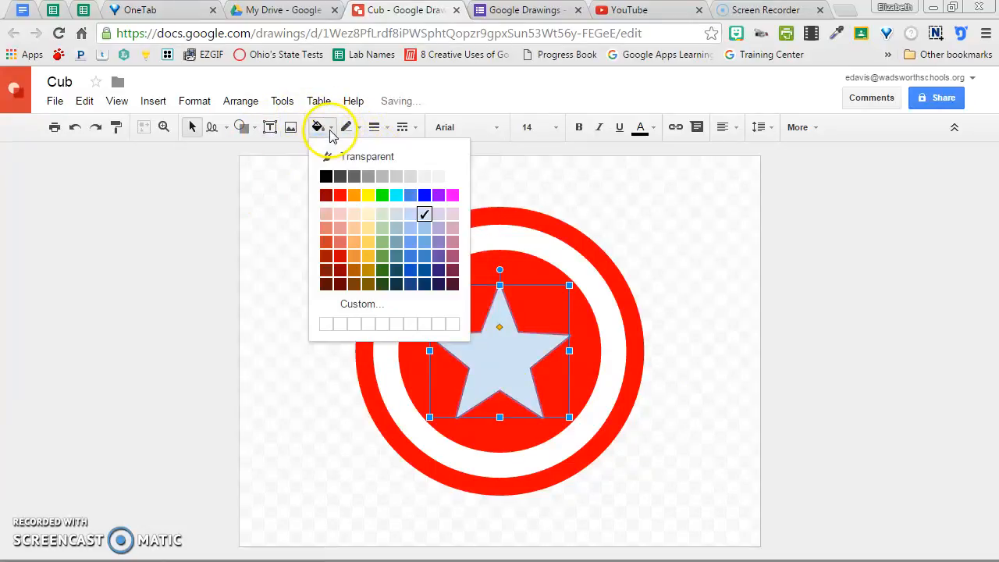
{"action": "left_click", "coordinate": [423, 195]}
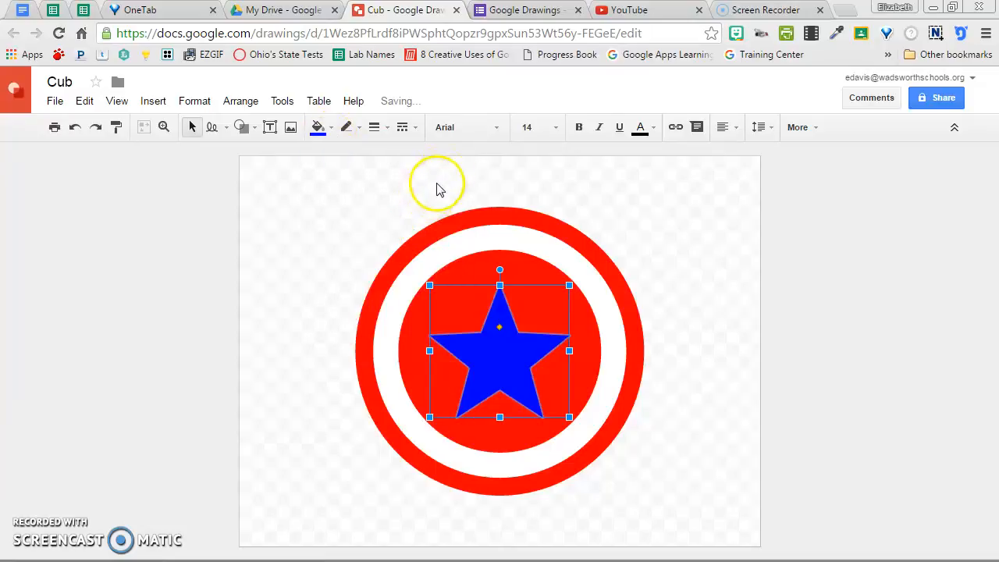
{"action": "left_click", "coordinate": [696, 501]}
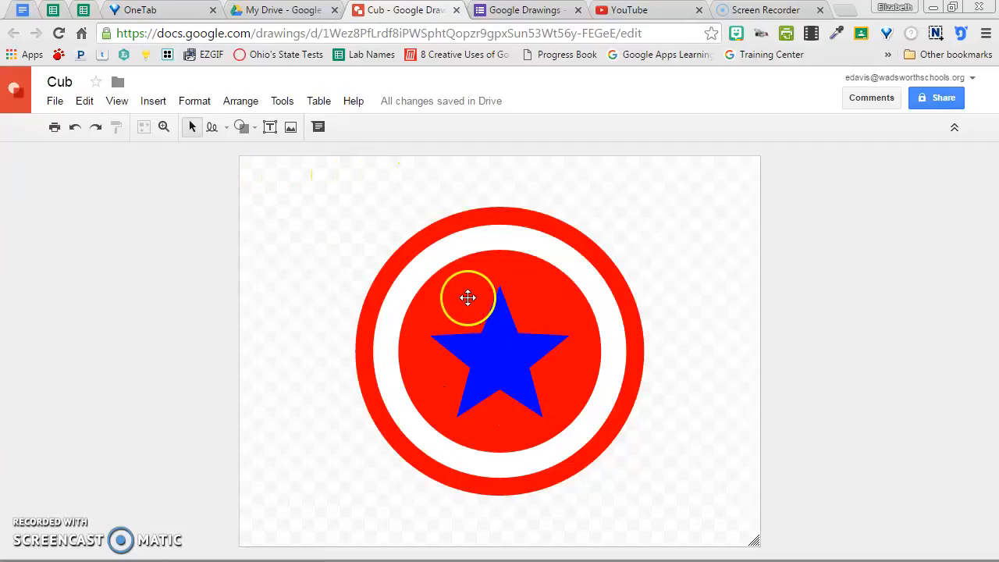
Draw a second, thin-banded donut over the star, about as wide as the star and centered on the circle
{"action": "left_click", "coordinate": [248, 128]}
{"action": "mouse_move", "coordinate": [264, 155]}
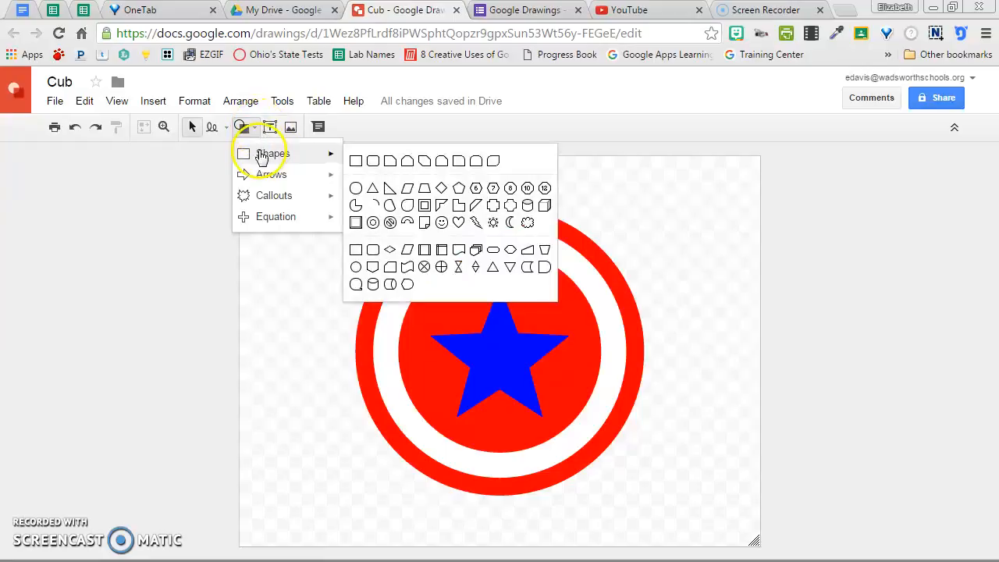
{"action": "left_click", "coordinate": [372, 222]}
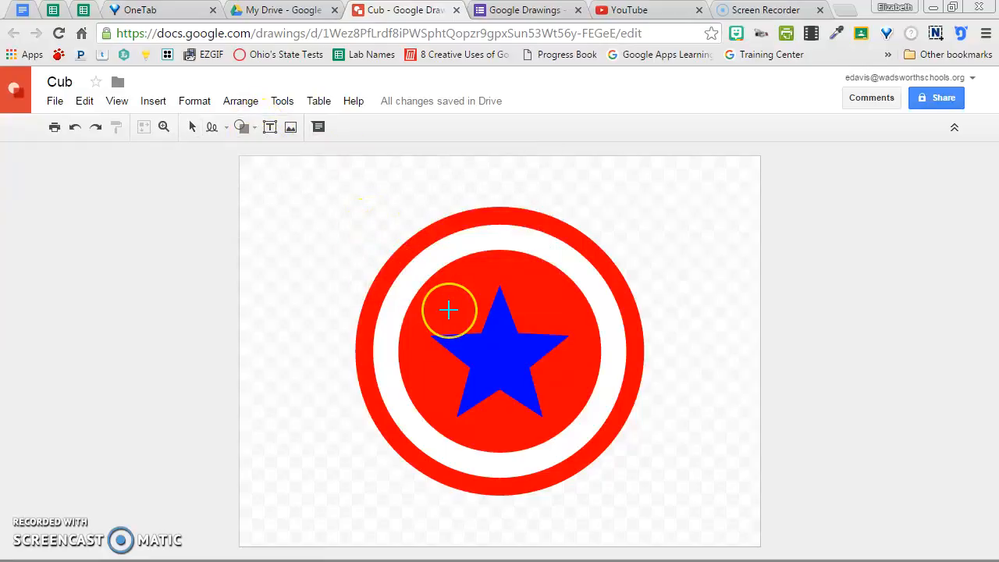
{"action": "mouse_move", "coordinate": [448, 310]}
{"action": "left_mouse_down"}
{"action": "mouse_move", "coordinate": [511, 354]}
{"action": "mouse_move", "coordinate": [569, 418]}
{"action": "mouse_move", "coordinate": [540, 383]}
{"action": "left_mouse_up"}
{"action": "left_click_drag", "start_coordinate": [468, 352], "coordinate": [456, 355]}
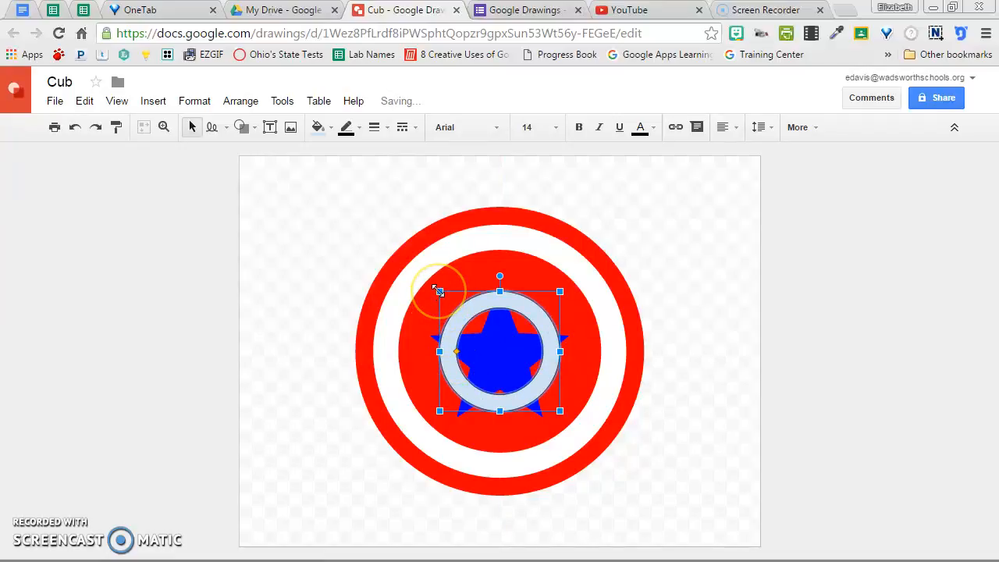
{"action": "left_click_drag", "start_coordinate": [439, 291], "coordinate": [420, 271]}
{"action": "left_click_drag", "start_coordinate": [559, 402], "coordinate": [545, 387]}
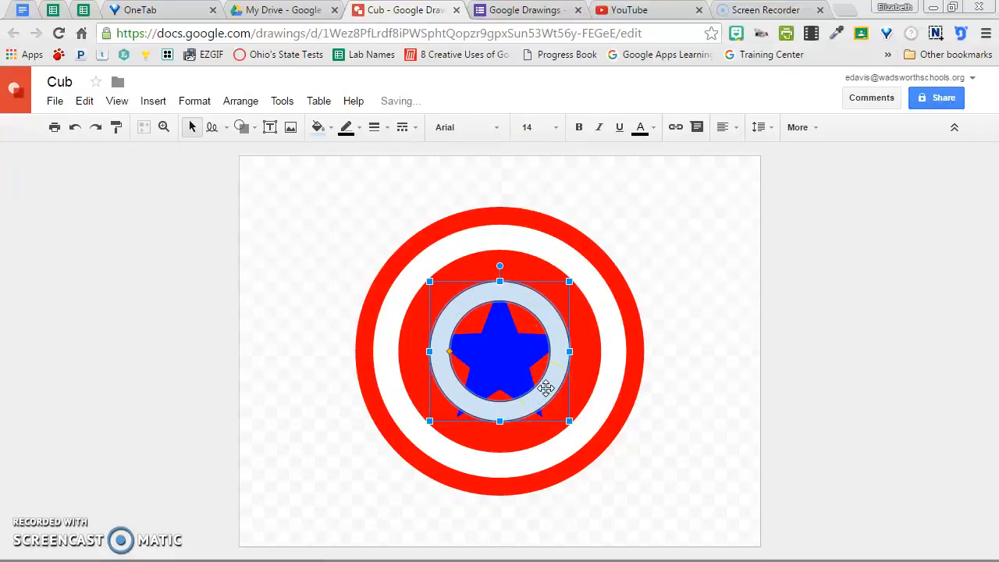
Fill the inner donut ring with white and make its outline transparent
{"action": "left_click", "coordinate": [319, 128]}
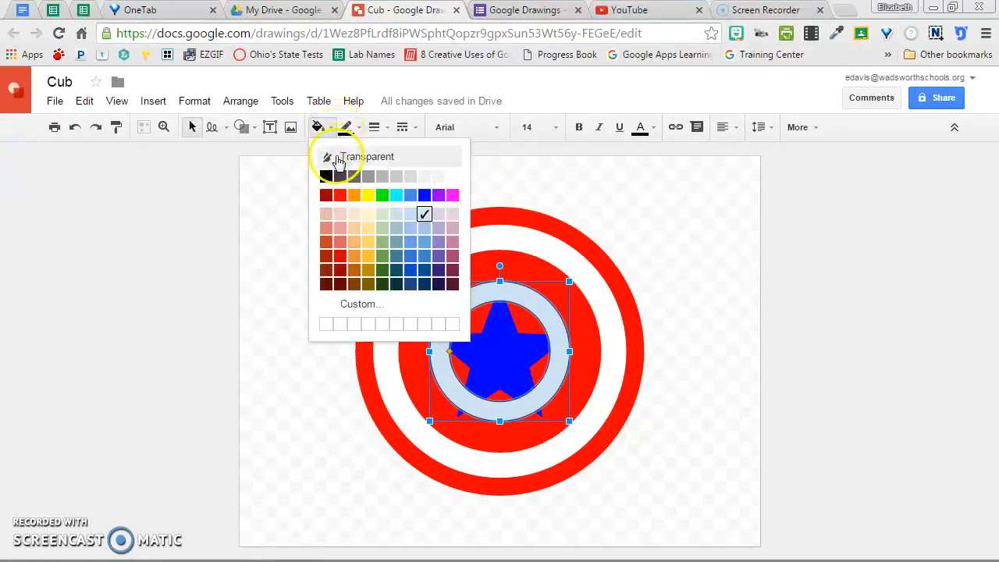
{"action": "left_click", "coordinate": [452, 174]}
{"action": "left_click", "coordinate": [360, 132]}
{"action": "left_click", "coordinate": [380, 154]}
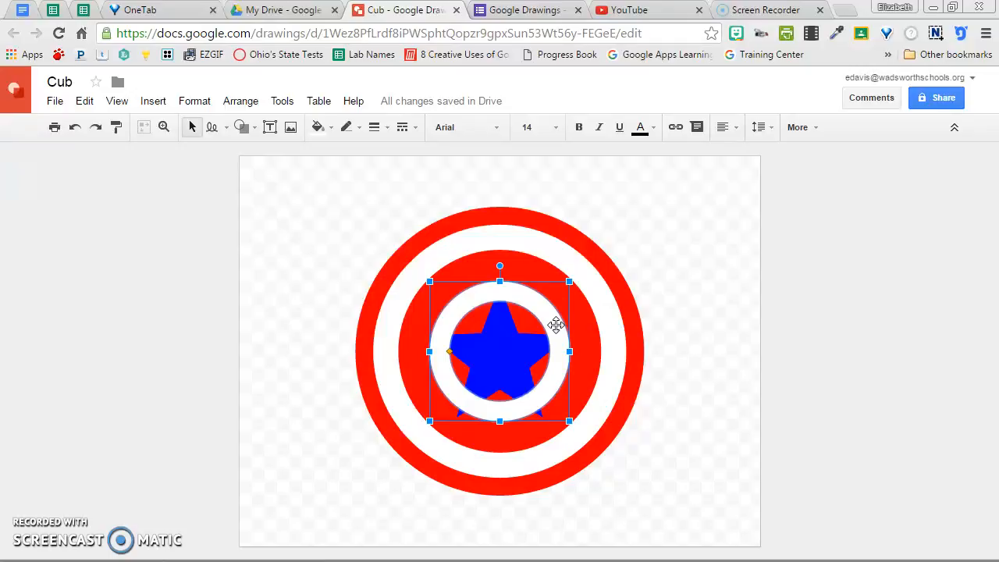
Send the inner white ring backward so that it sits behind the blue star
{"action": "right_click", "coordinate": [555, 326]}
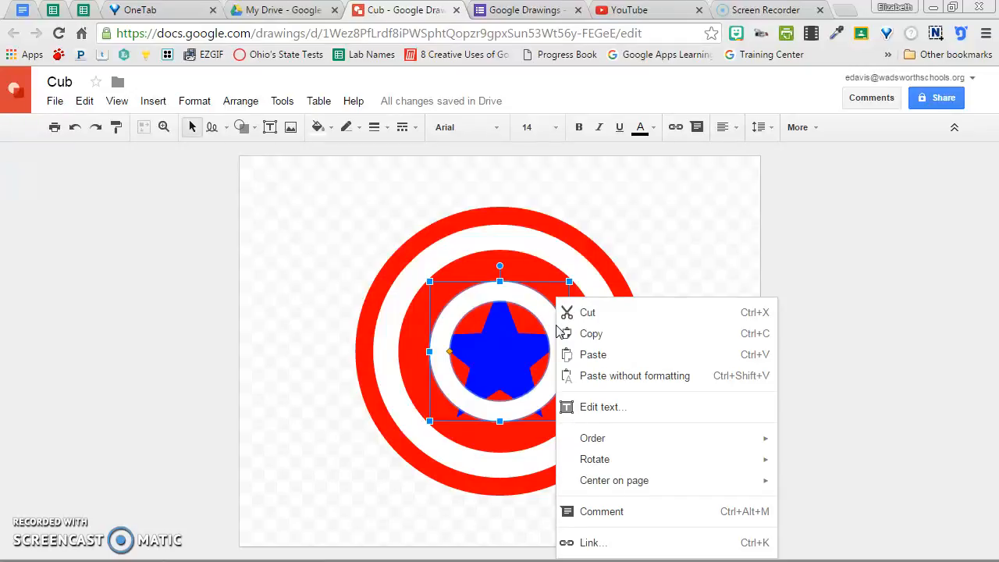
{"action": "mouse_move", "coordinate": [586, 443]}
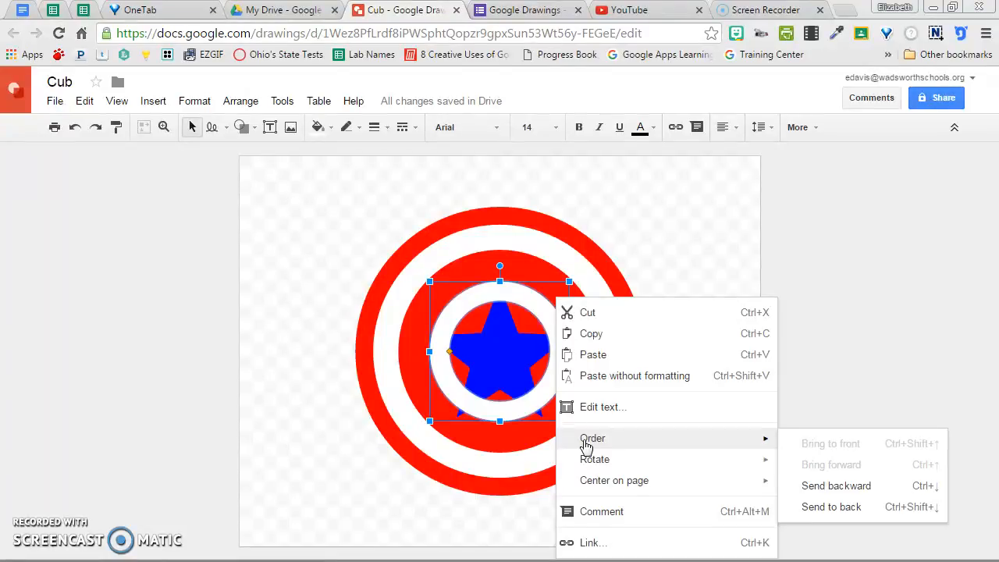
{"action": "left_click", "coordinate": [810, 487]}
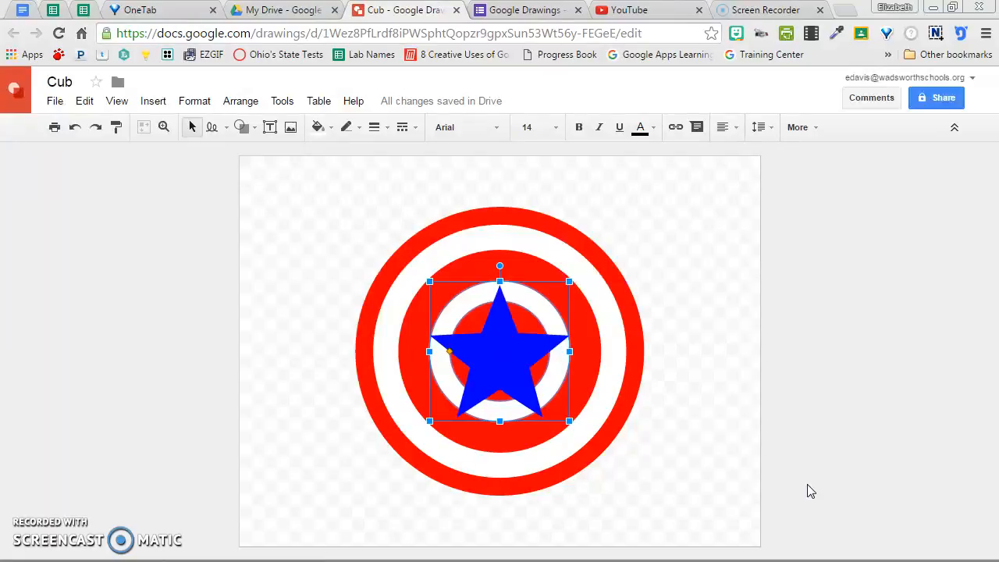
{"action": "left_click", "coordinate": [632, 495]}
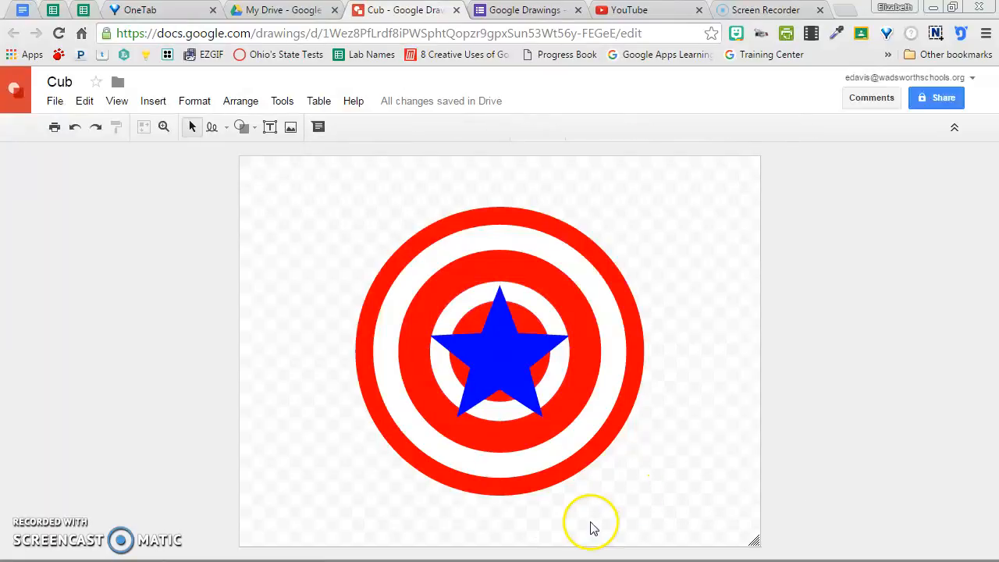
Enlarge the inner white ring proportionally to slightly beyond the star's points and recenter it on the circle
{"action": "left_click", "coordinate": [567, 370]}
{"action": "left_click_drag", "start_coordinate": [569, 422], "coordinate": [587, 440]}
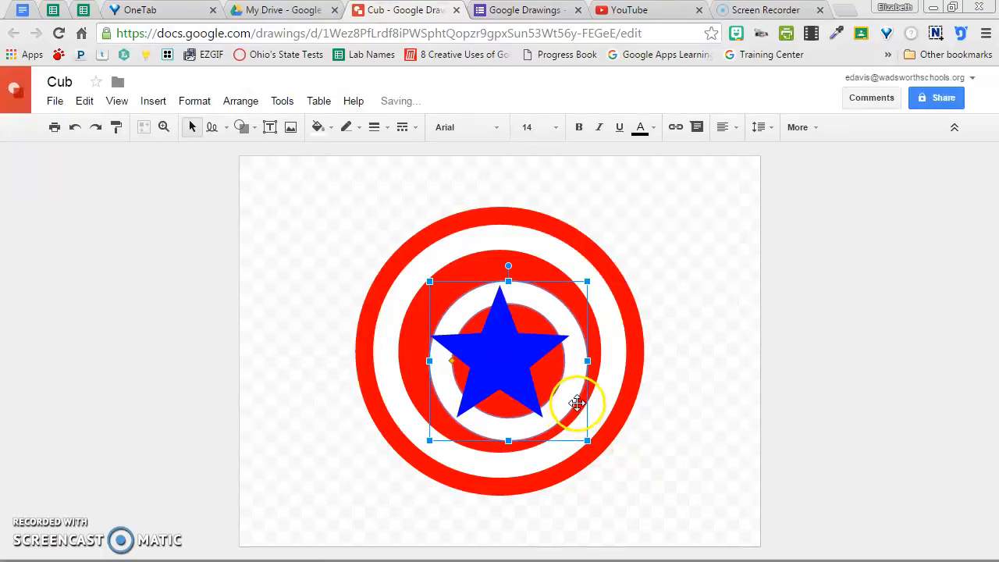
{"action": "left_click_drag", "start_coordinate": [568, 397], "coordinate": [562, 388]}
{"action": "left_click", "coordinate": [694, 494]}
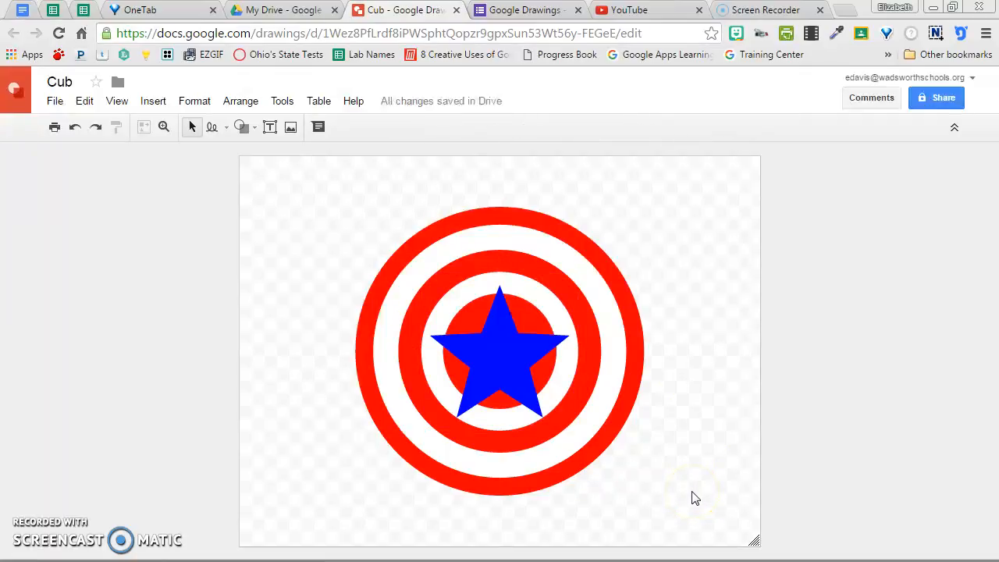